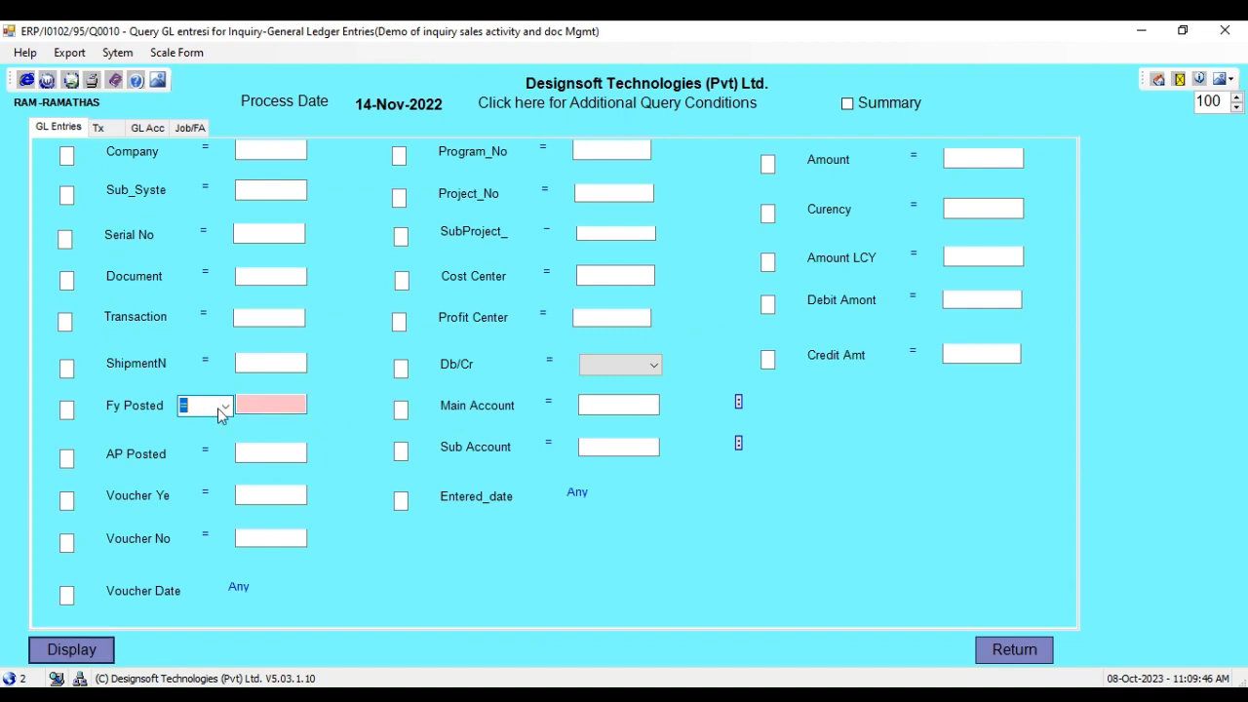
# Set the Fy Posted query condition to greater than or equal to 2015.
pyautogui.click(226, 410)
pyautogui.click(212, 476)
pyautogui.click(278, 401)
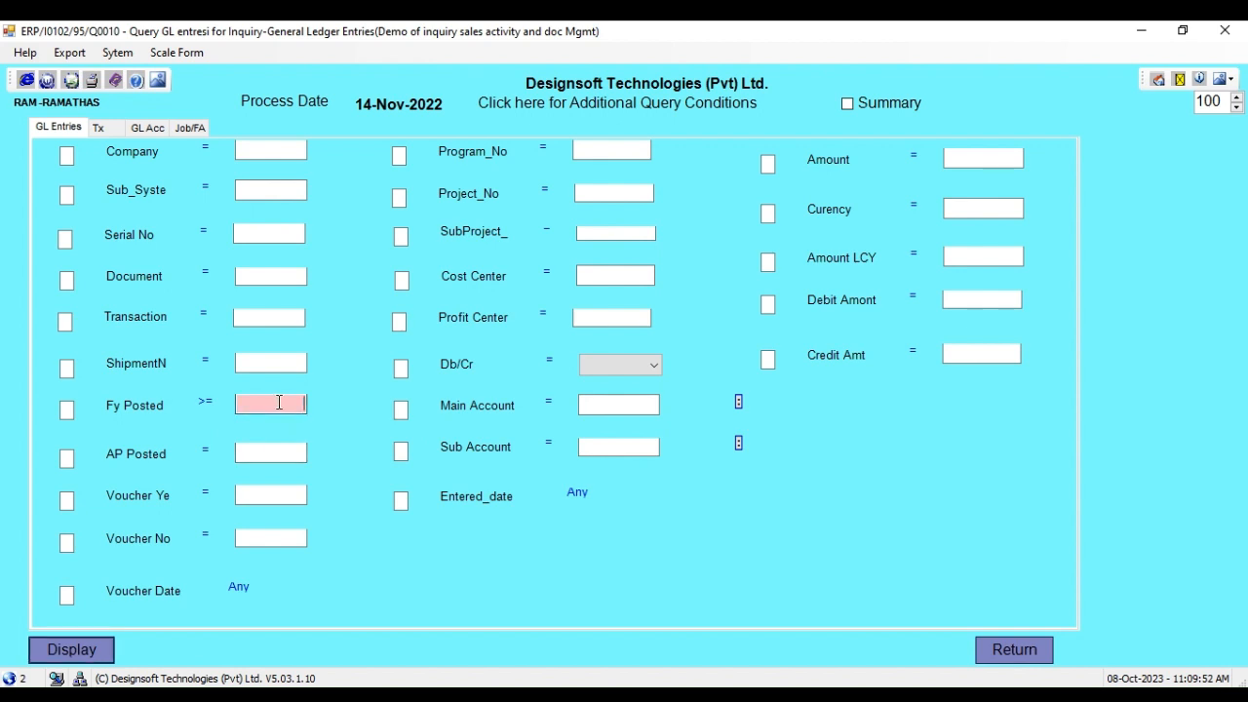
pyautogui.write('2015')
# Filter the general ledger query by Sub Account Des matching "Electri" and display the matching entries.
pyautogui.click(148, 128)
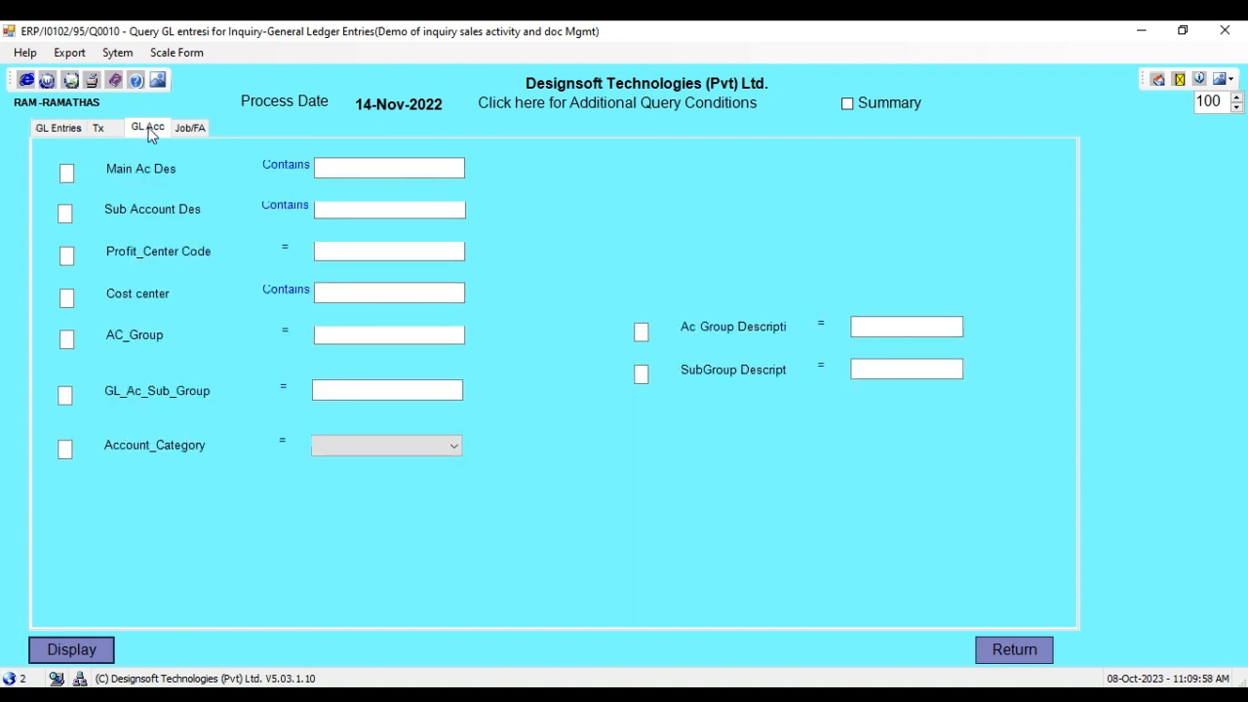
pyautogui.click(284, 205)
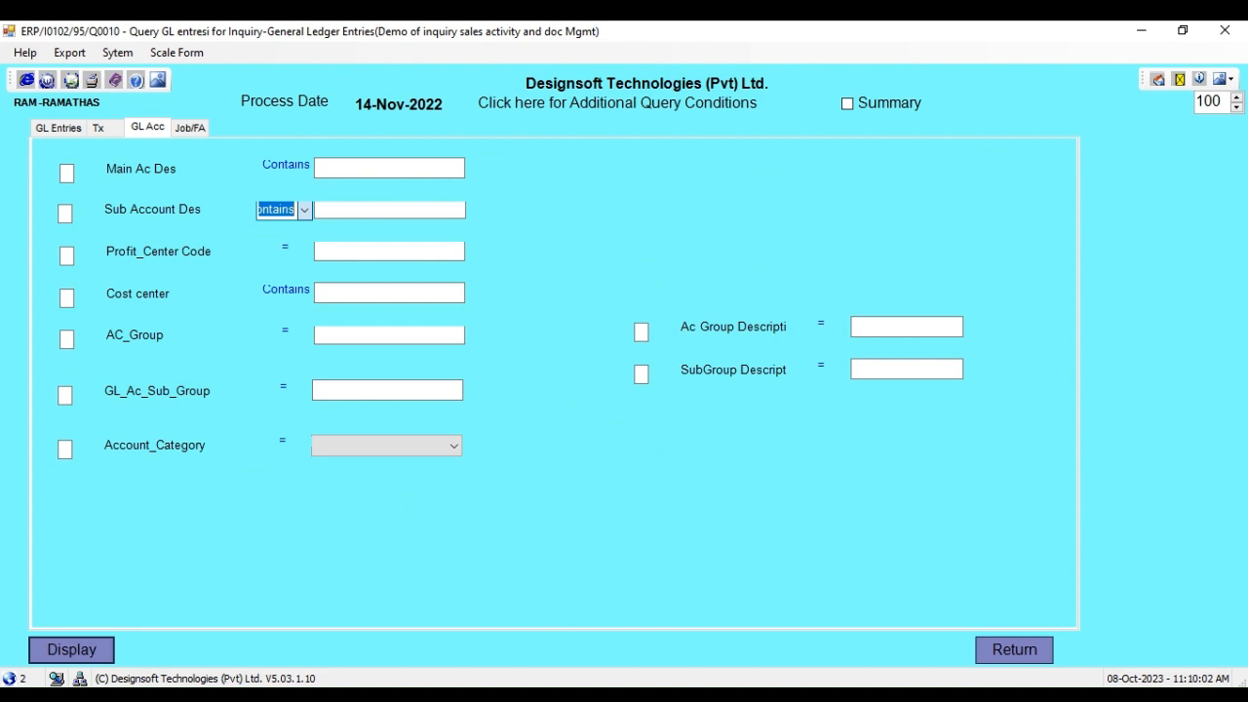
pyautogui.click(326, 382)
pyautogui.click(342, 213)
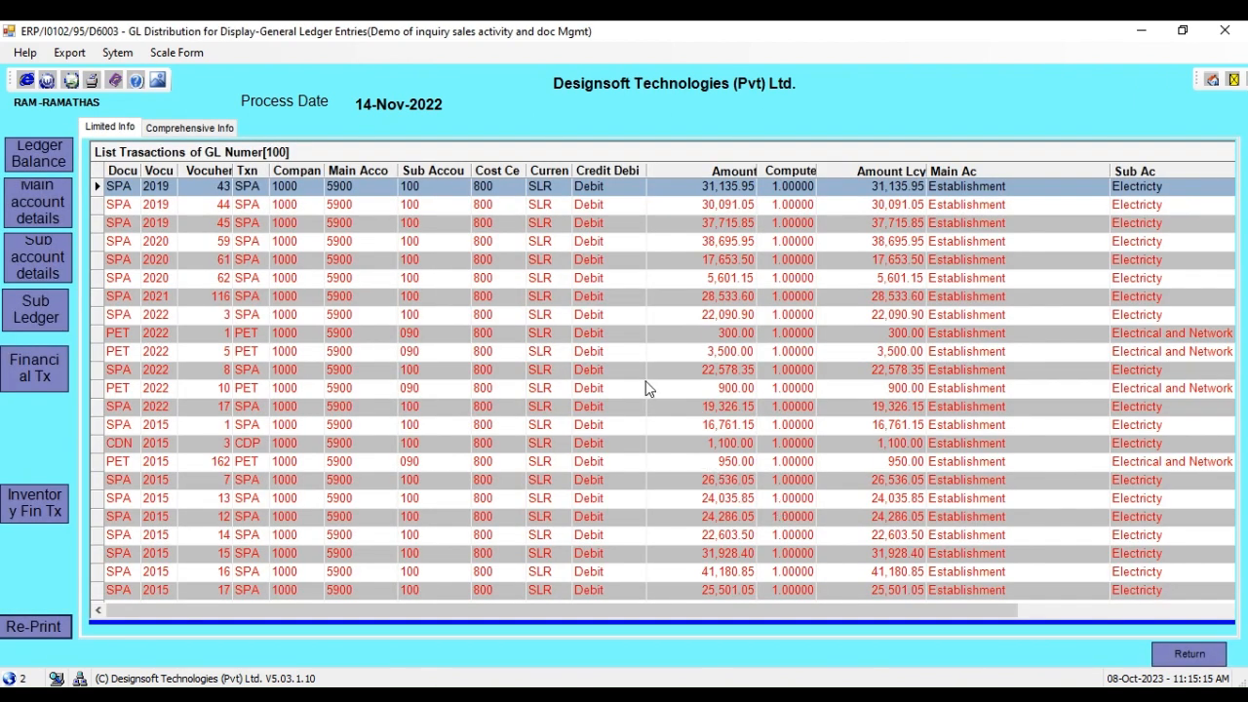
# Start an Excel export of the listed GL transactions and show its advanced export settings.
pyautogui.rightClick(794, 380)
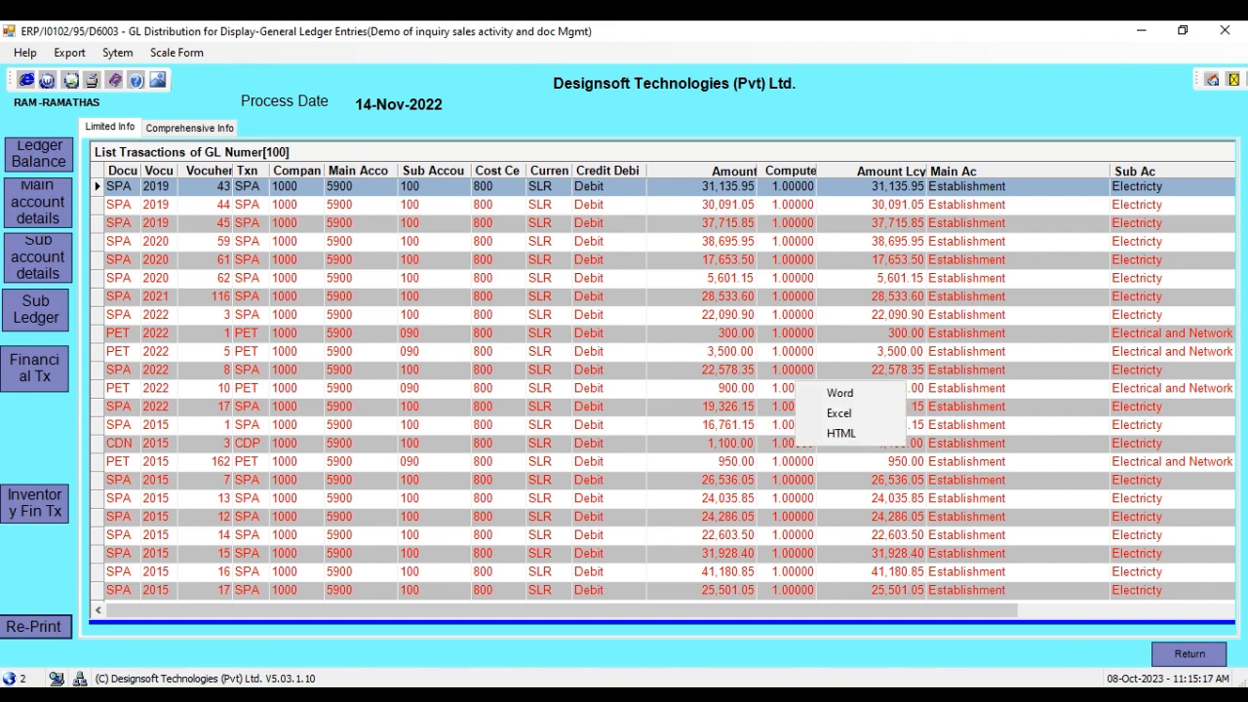
pyautogui.click(841, 413)
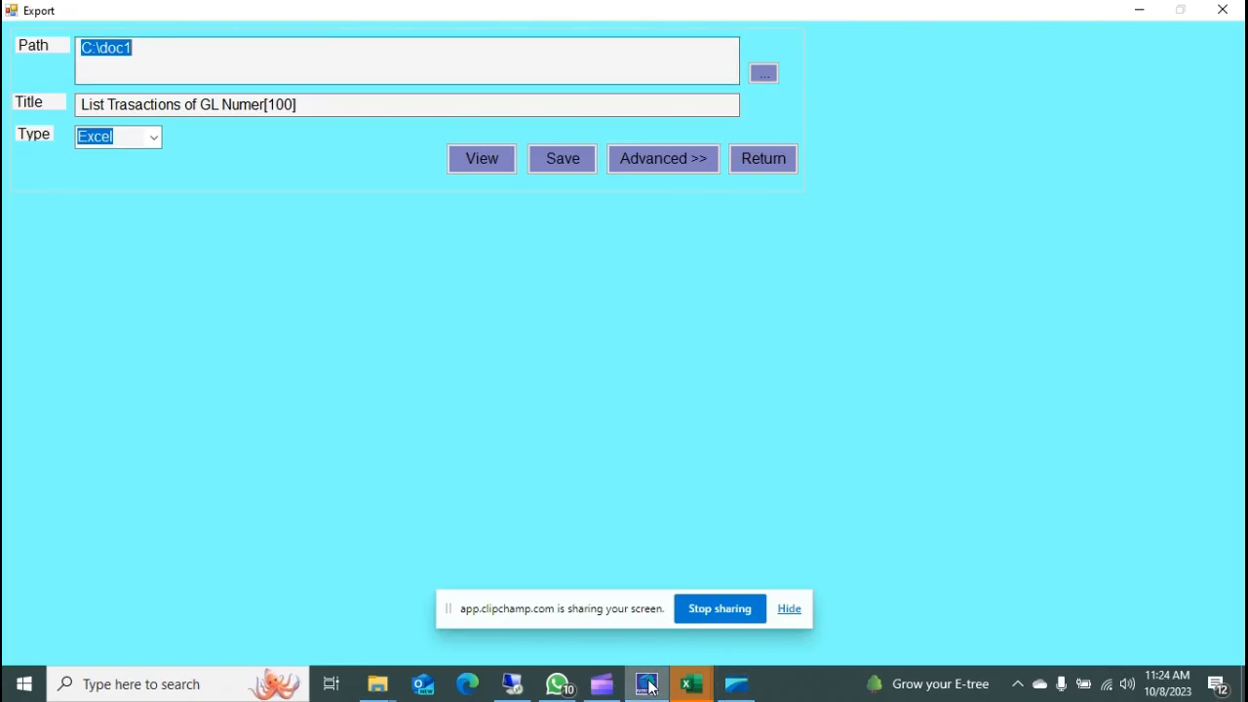
pyautogui.click(711, 164)
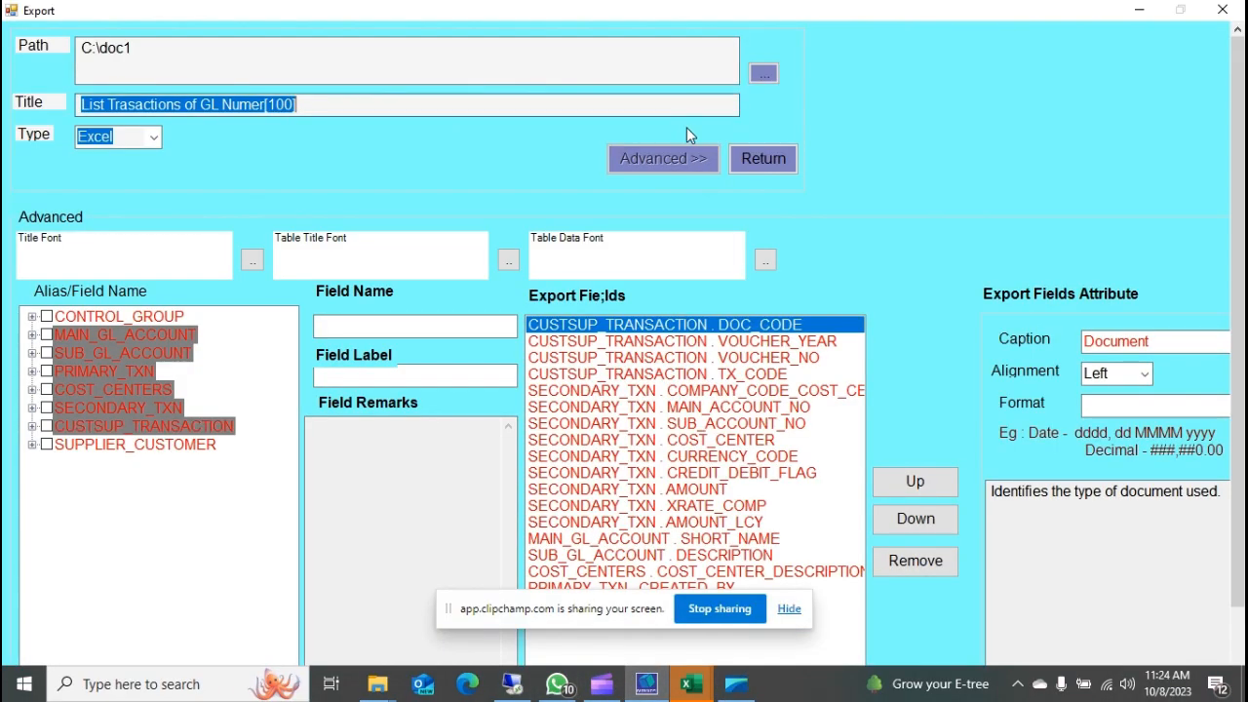
# Select the CONFIRMED_BY field of PRIMARY_TXN for the export.
pyautogui.click(94, 355)
pyautogui.click(102, 372)
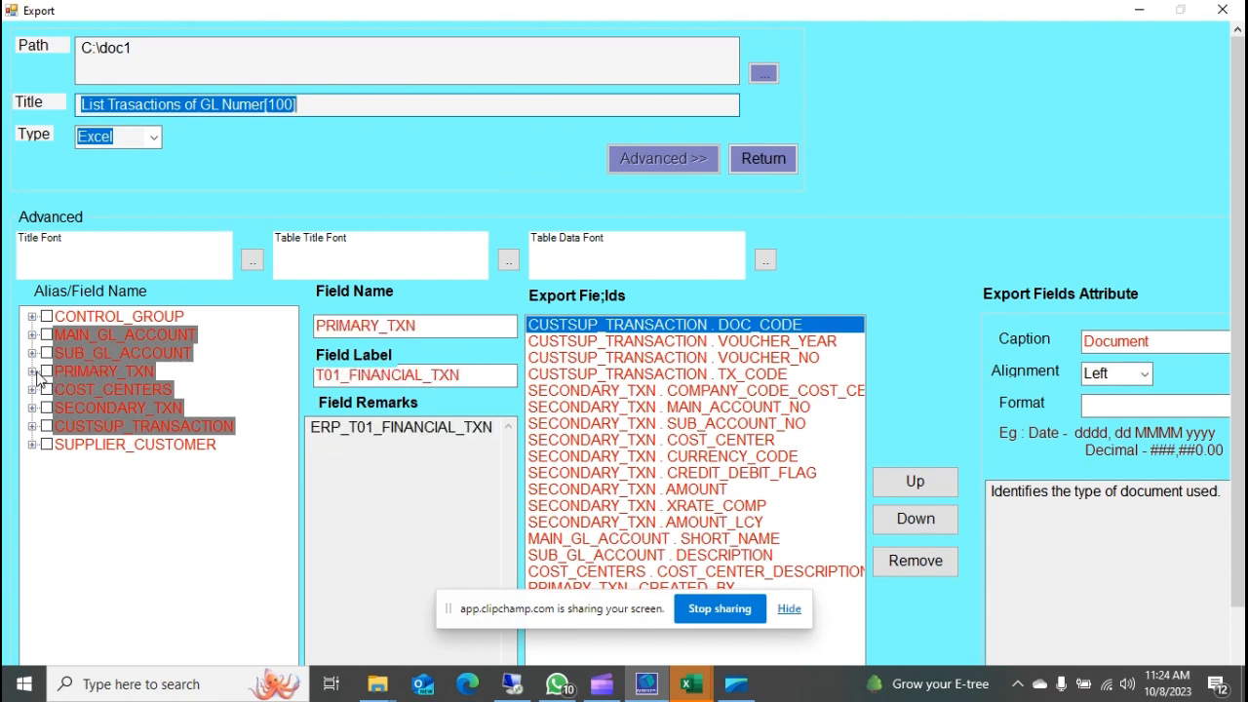
pyautogui.click(34, 371)
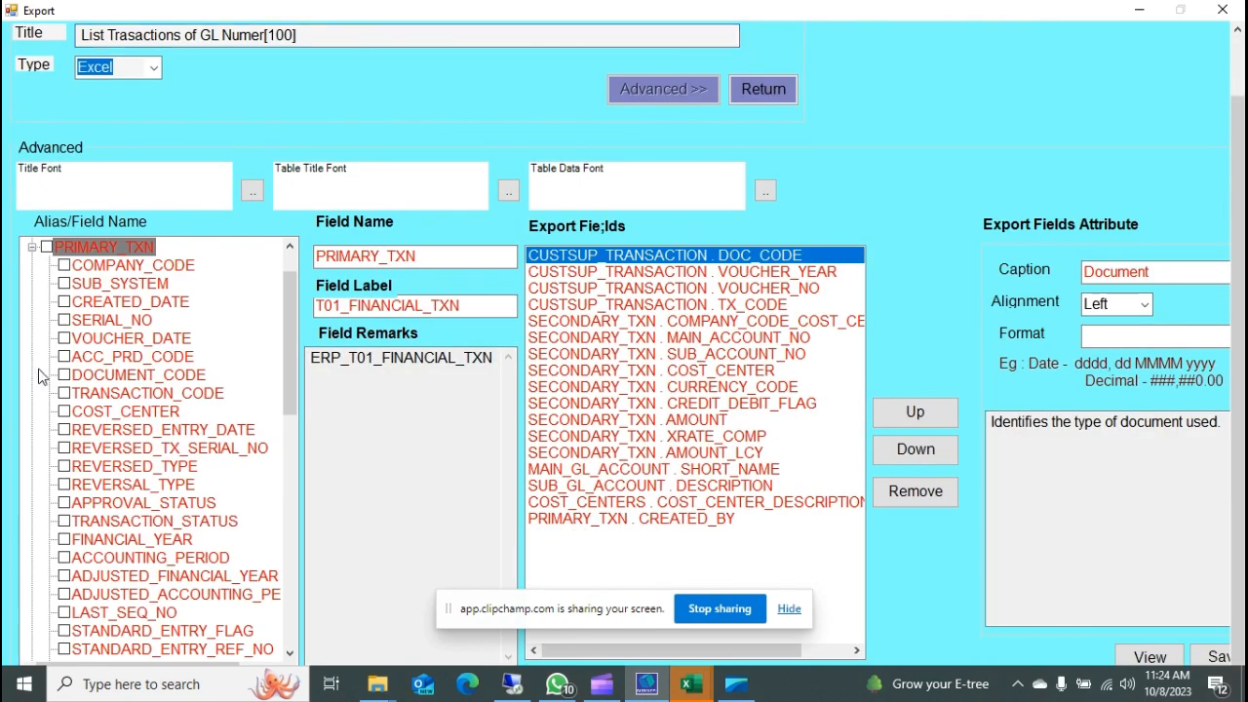
pyautogui.click(291, 547)
pyautogui.moveTo(292, 537); pyautogui.dragTo(302, 615)
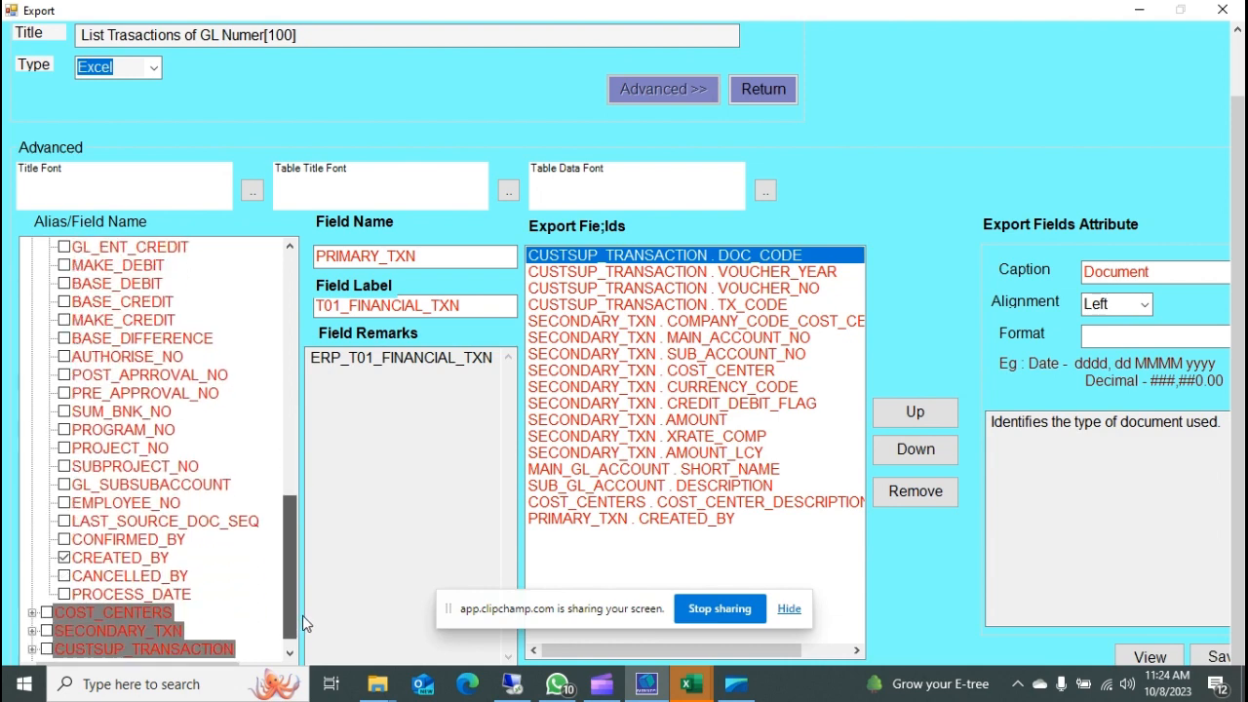
pyautogui.click(72, 541)
pyautogui.click(64, 539)
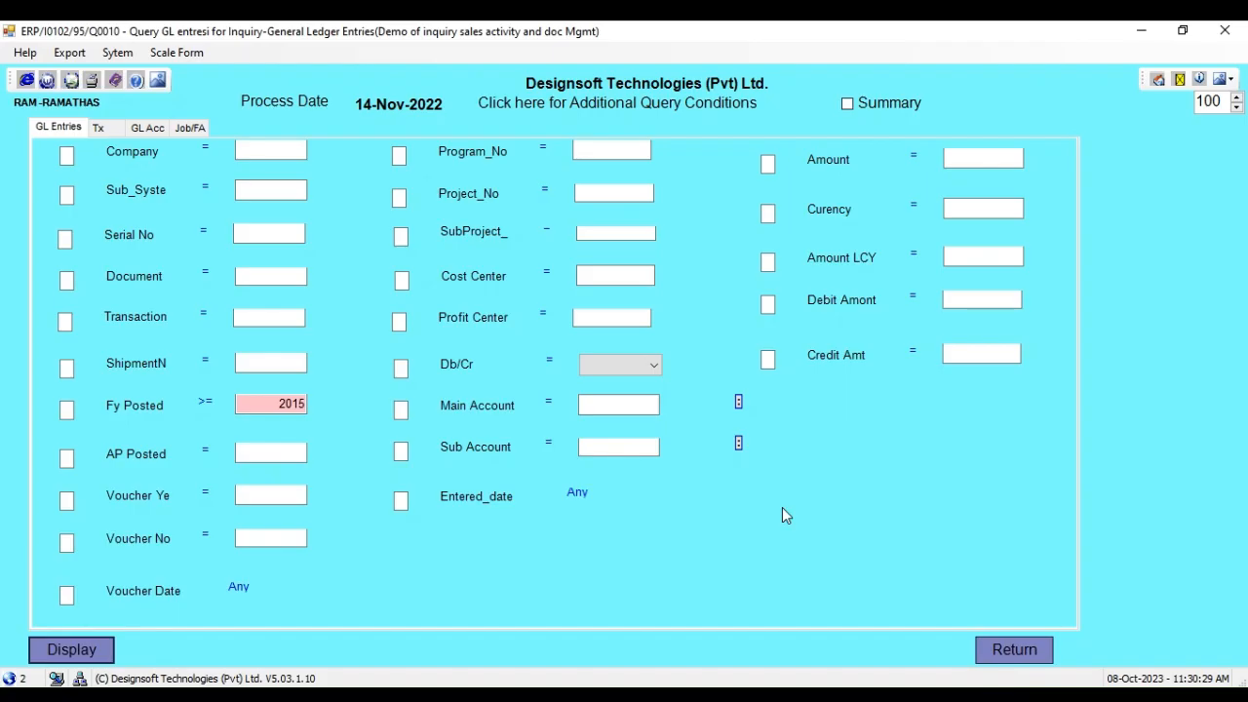
# Set up a summary query grouped by Fy Posted with the sum of Debit Amont, and open its summary details.
pyautogui.click(847, 103)
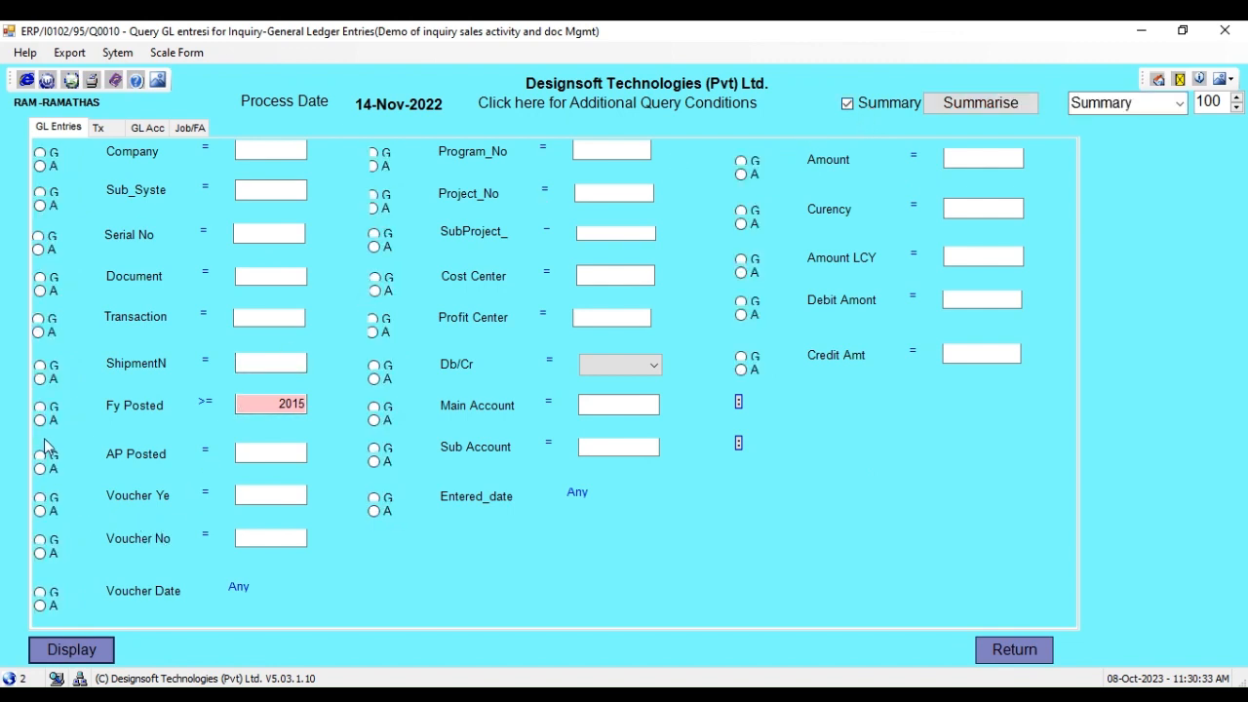
pyautogui.click(40, 406)
pyautogui.click(913, 295)
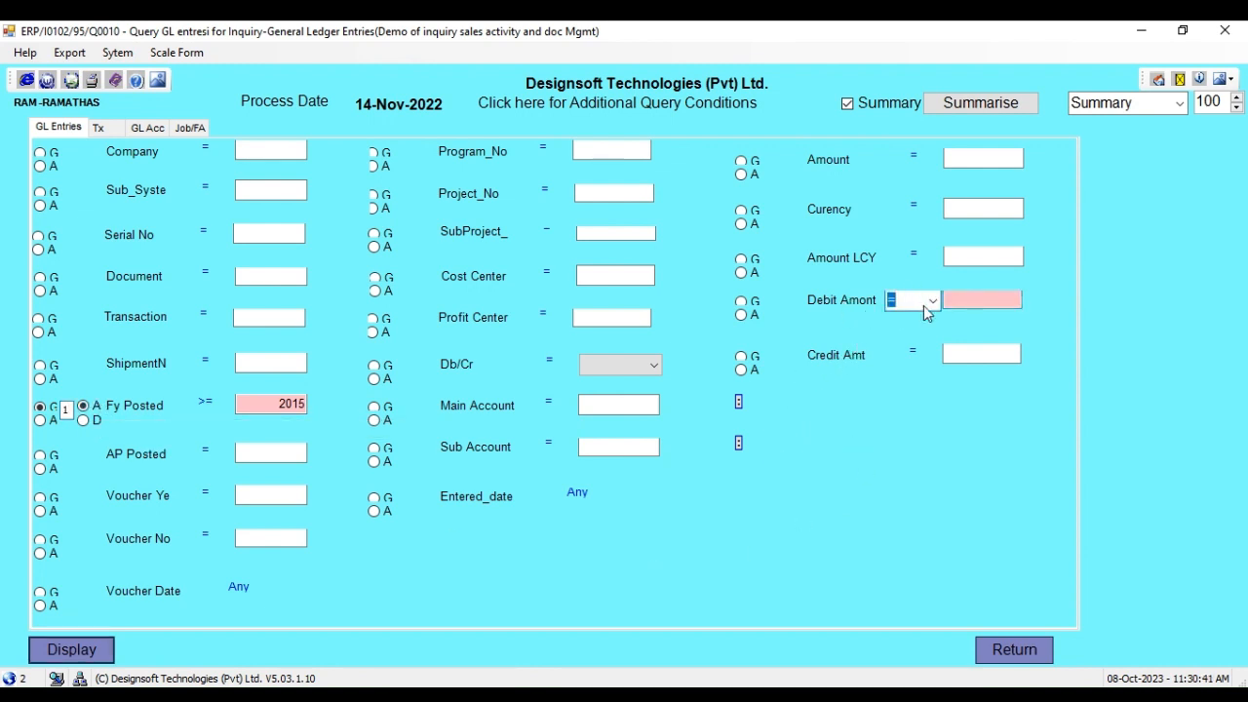
pyautogui.click(741, 315)
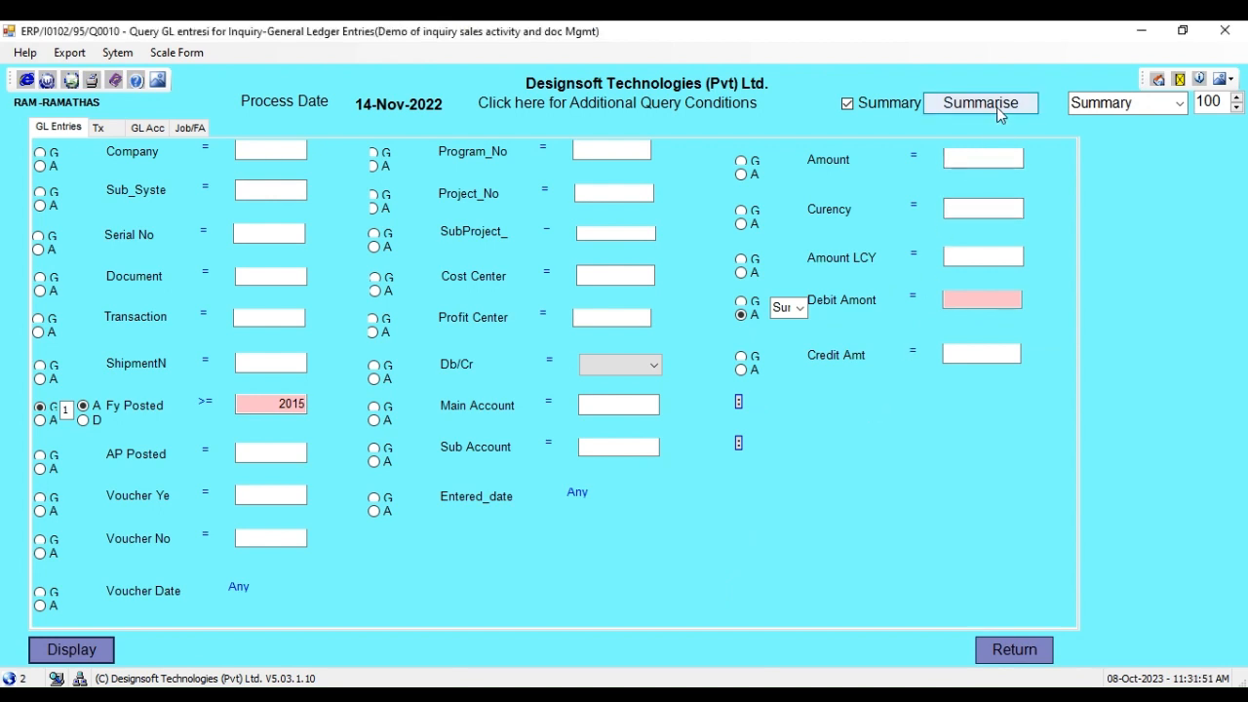
pyautogui.click(996, 107)
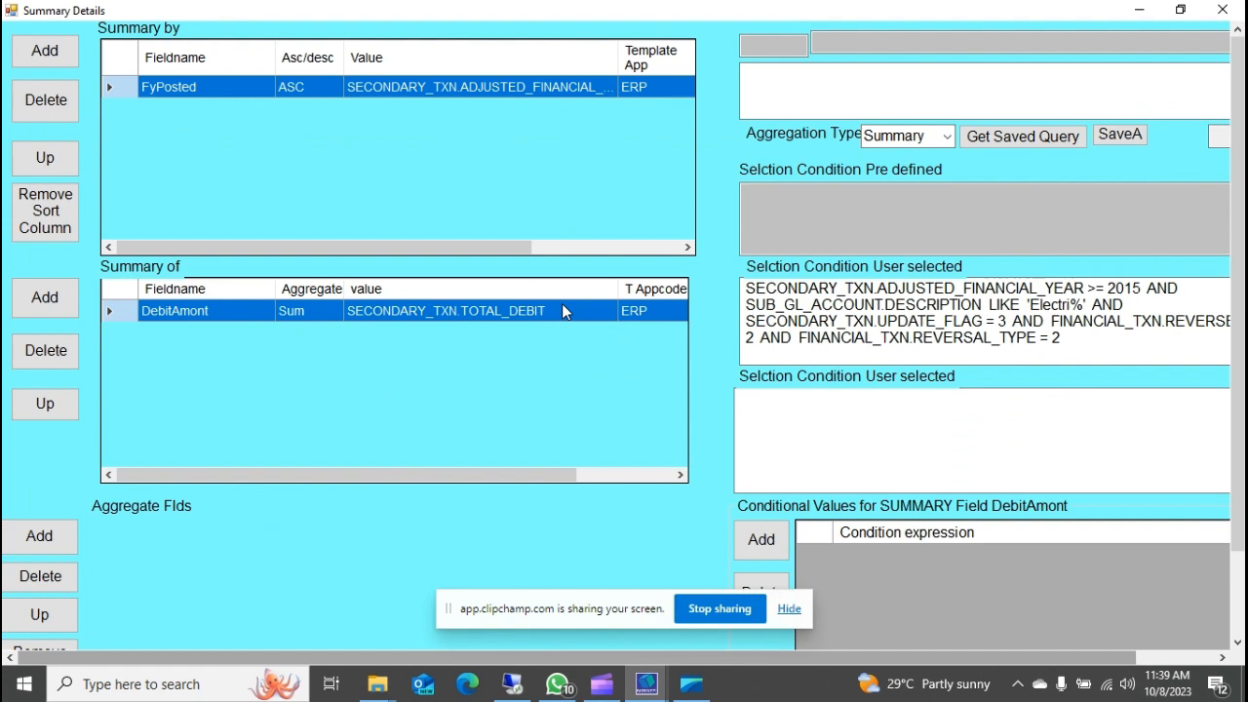
# Change the DebitAmont summary expression to SECONDARY_TXN.TOTAL_DEBIT - SECONDARY_TXN.TOTAL_CREDIT and accept it.
pyautogui.doubleClick(546, 310)
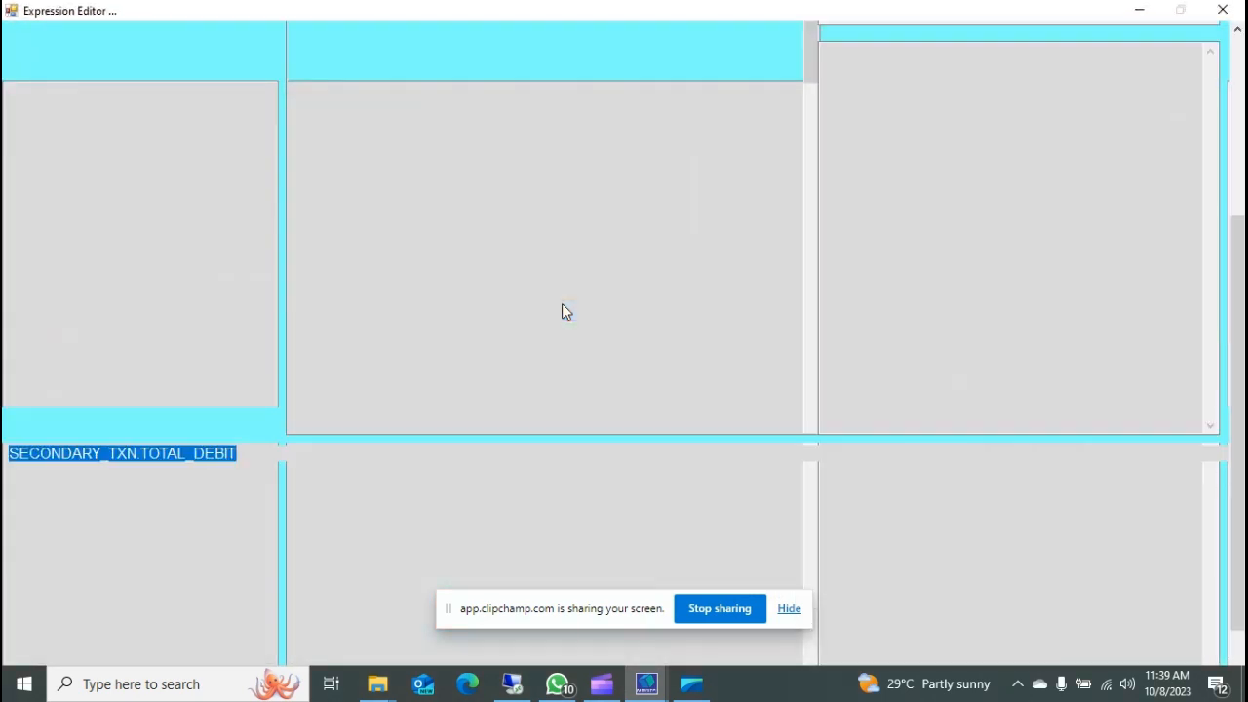
pyautogui.click(278, 445)
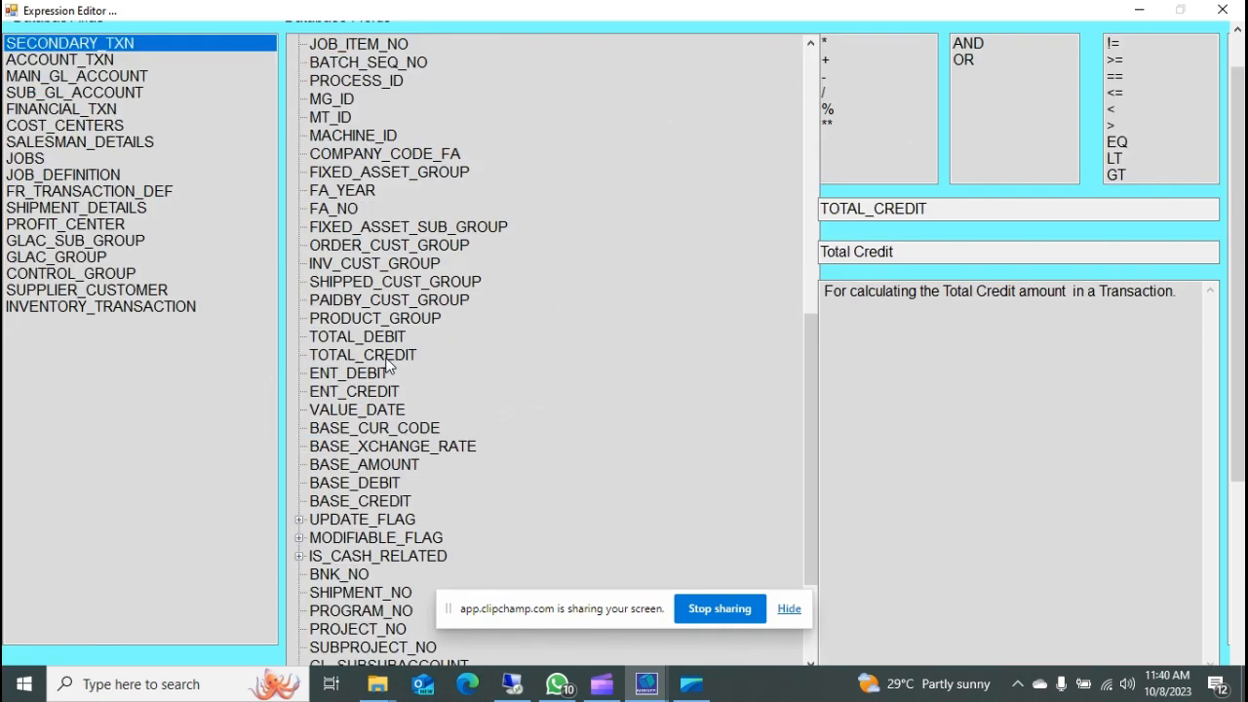
pyautogui.doubleClick(386, 358)
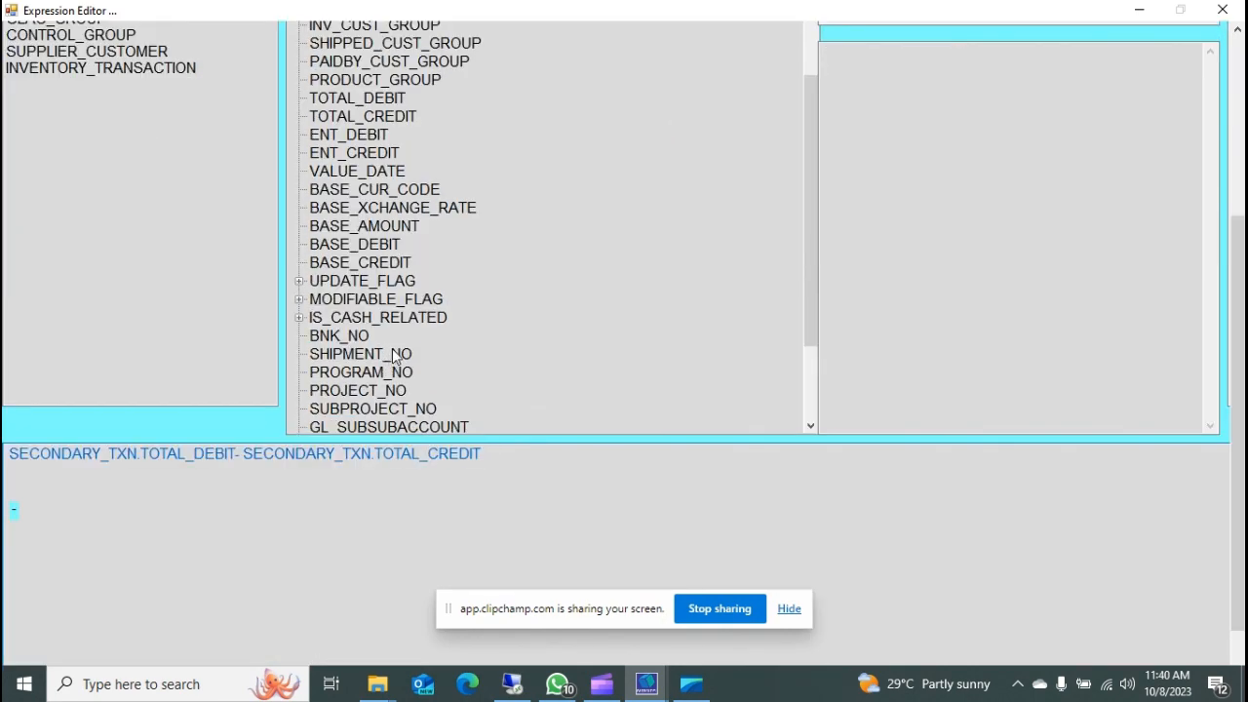
pyautogui.moveTo(1240, 349); pyautogui.dragTo(1242, 426)
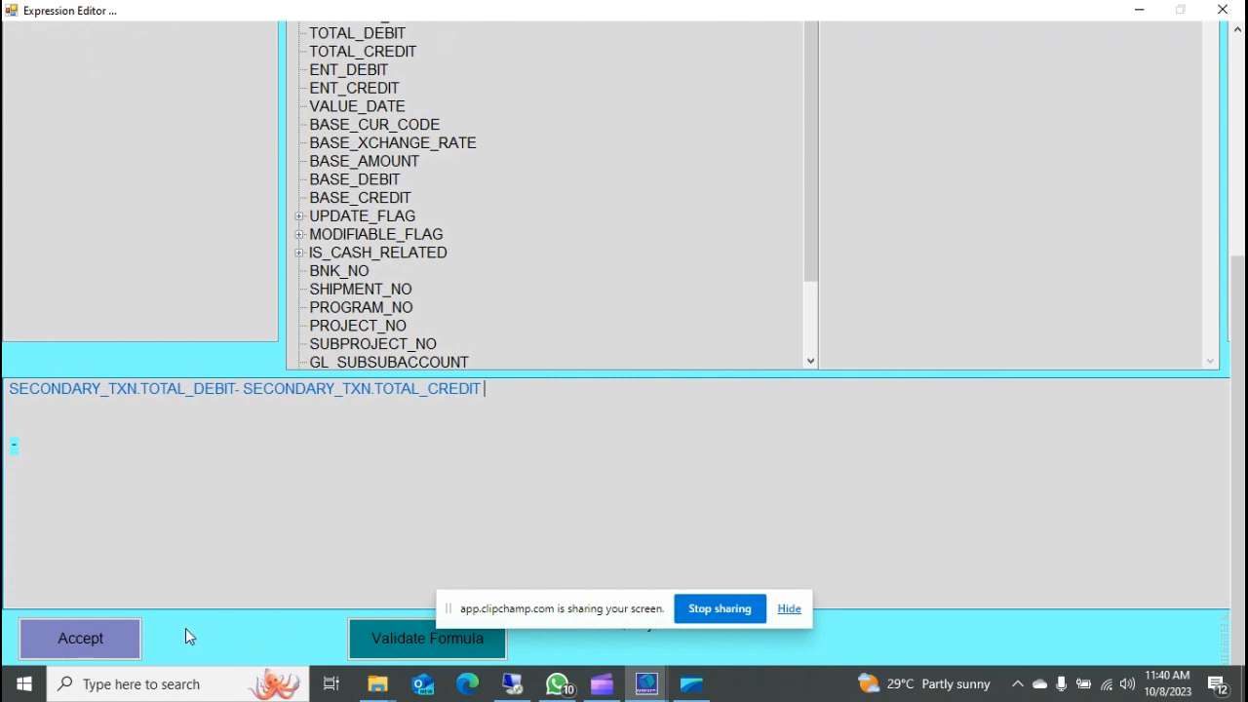
pyautogui.click(80, 638)
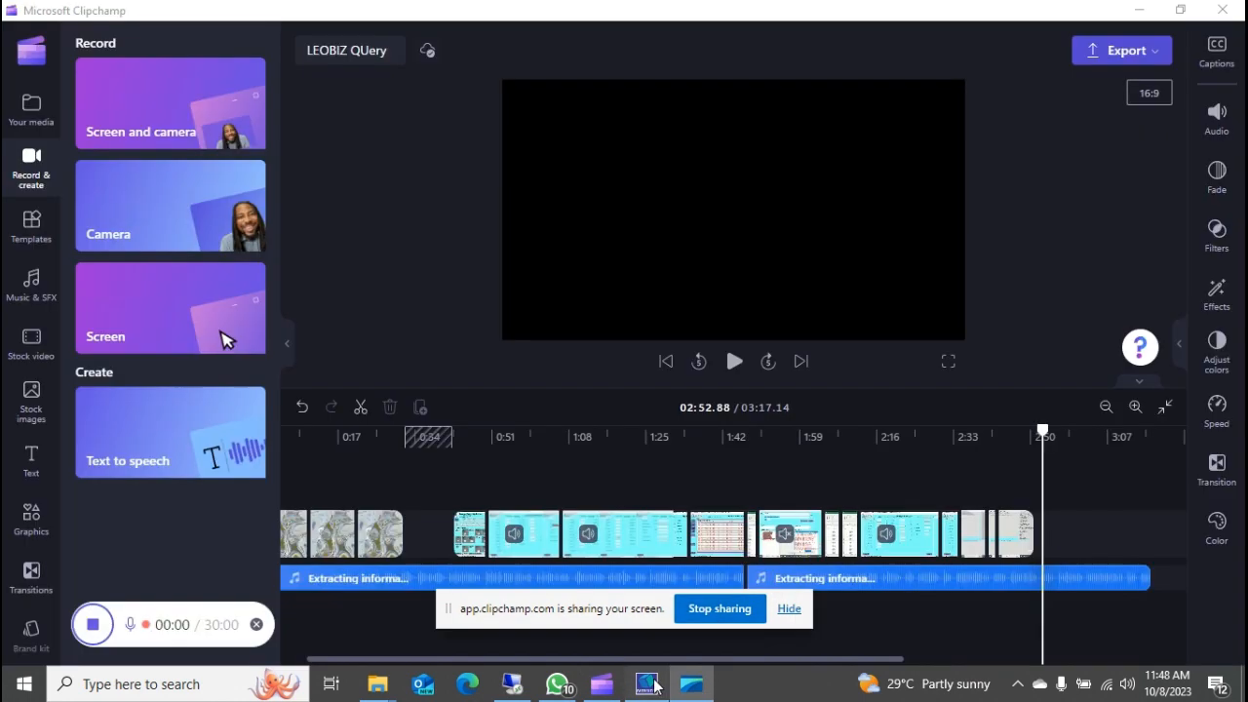
# Switch back to the ERP summary results and chart DebitAmont by FyPosted as a column chart.
pyautogui.click(648, 683)
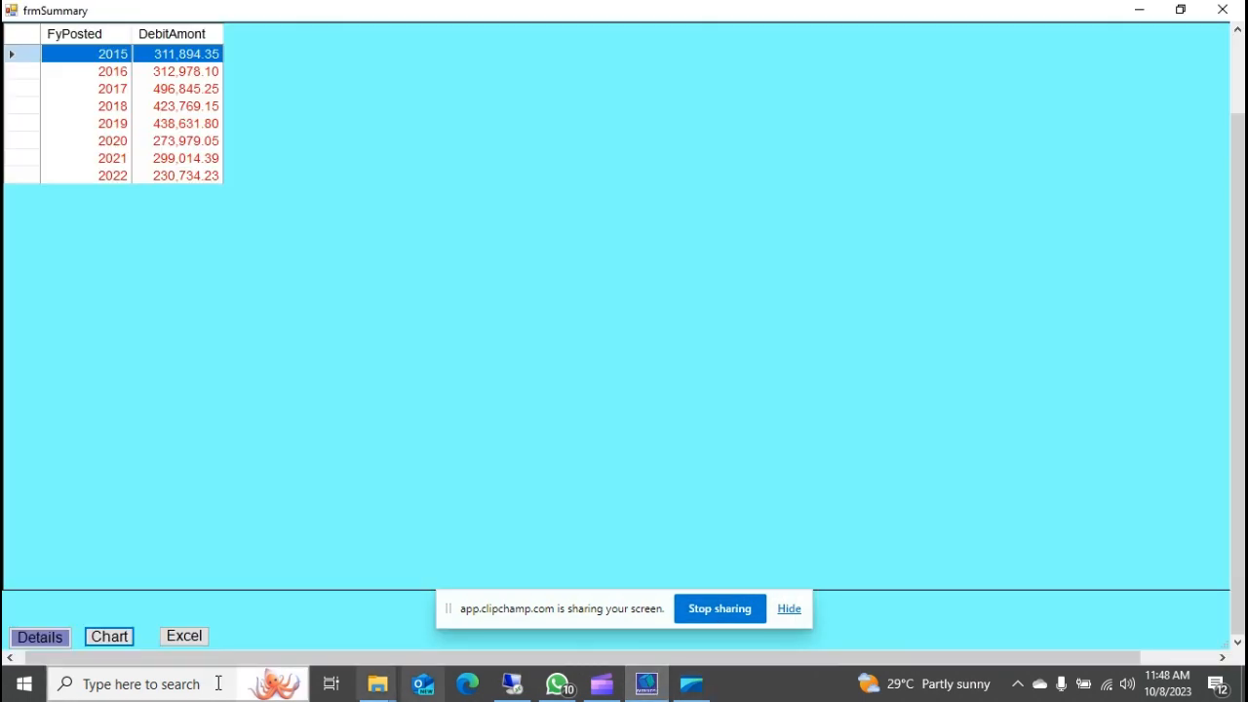
pyautogui.click(109, 636)
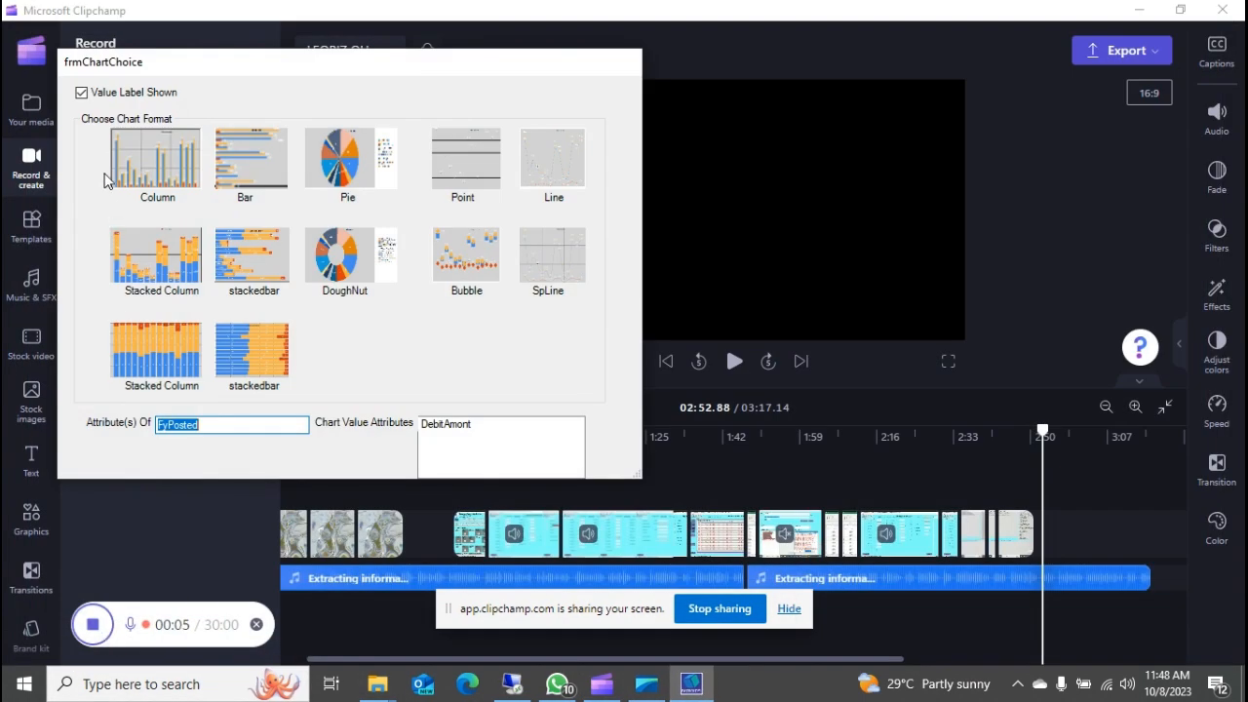
pyautogui.click(137, 166)
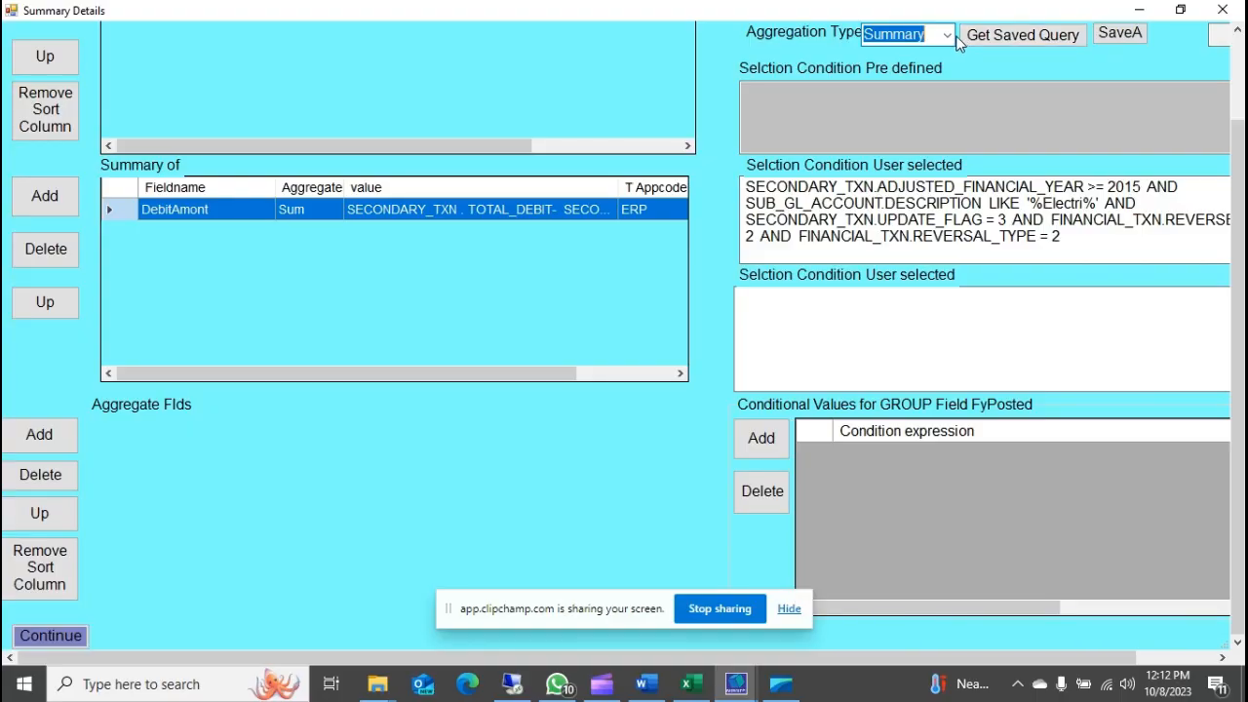
# Change the aggregation type to CrossTab and add an aggregate field named Month.
pyautogui.click(944, 34)
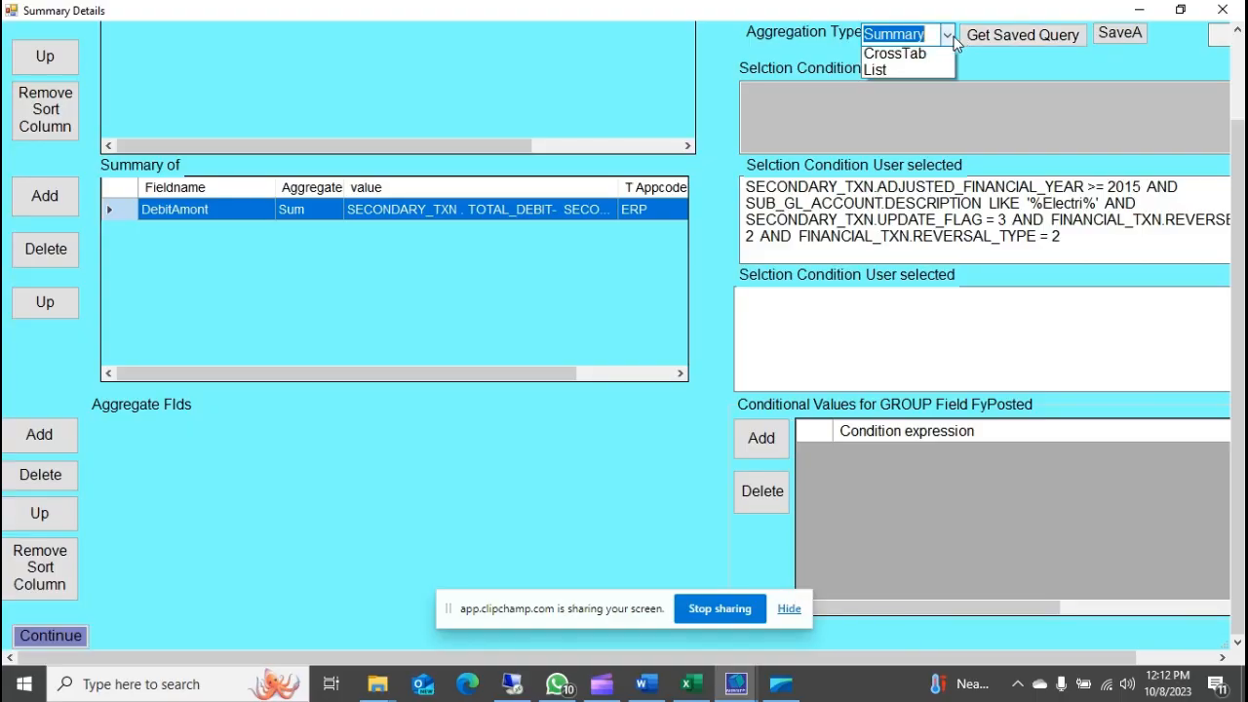
pyautogui.click(926, 109)
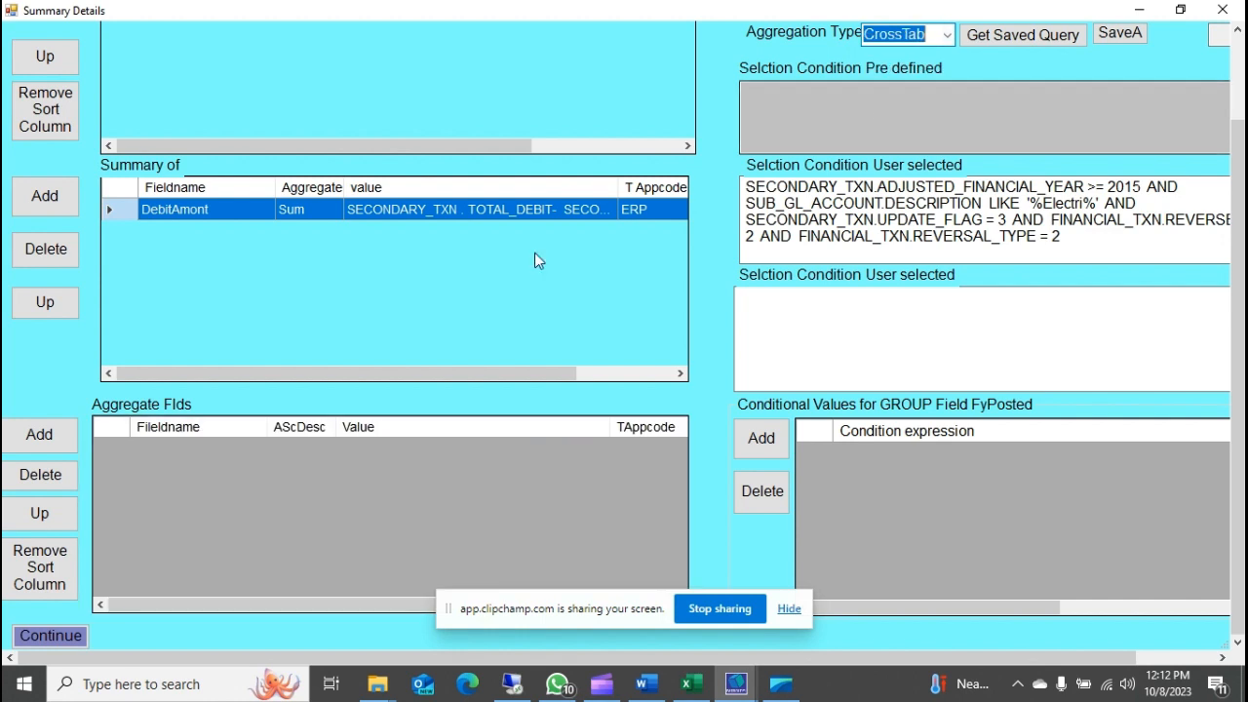
pyautogui.click(31, 434)
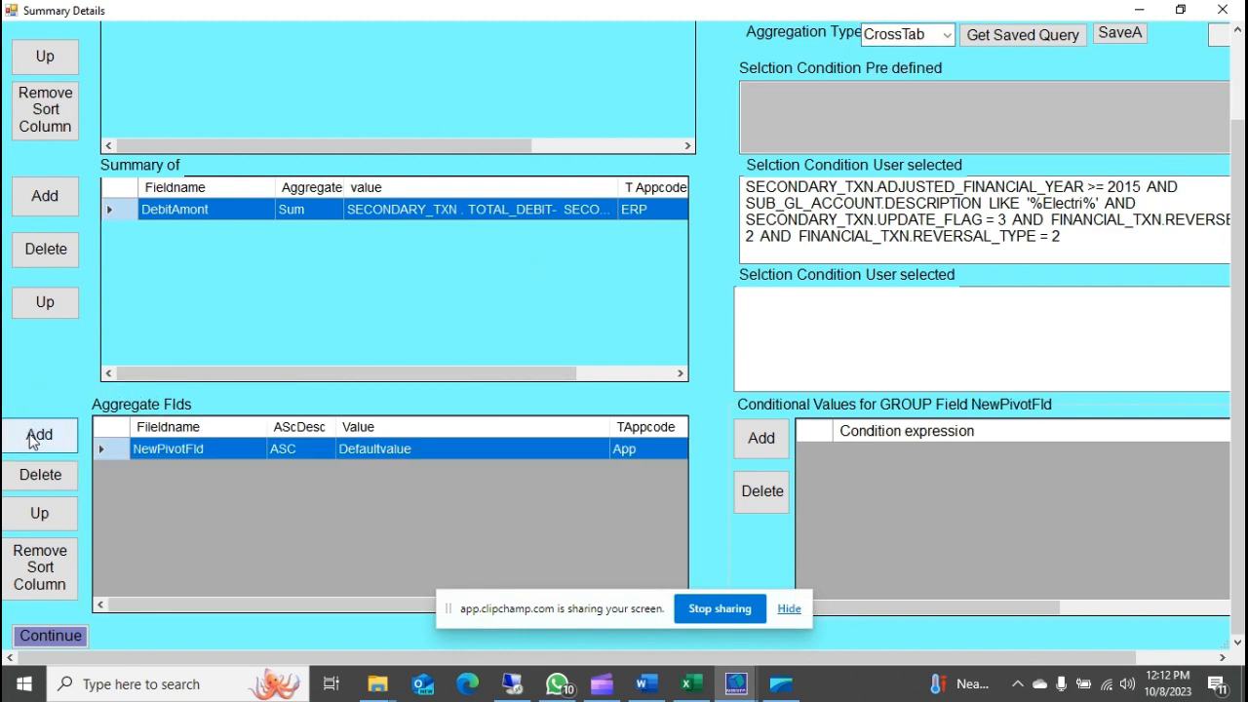
pyautogui.click(162, 444)
pyautogui.write('Month')
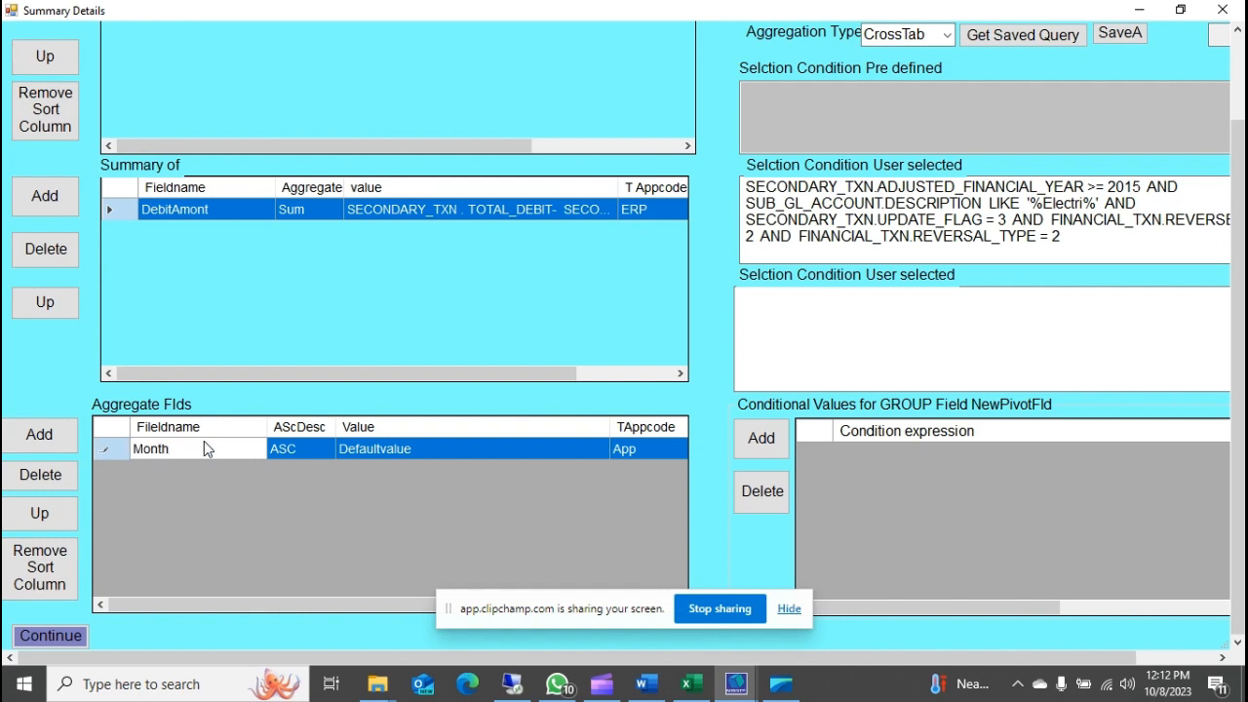
# Set the Month field's value expression to SECONDARY_TXN.ADJUSTED_ACCOUNTING_PERIOD.
pyautogui.doubleClick(474, 449)
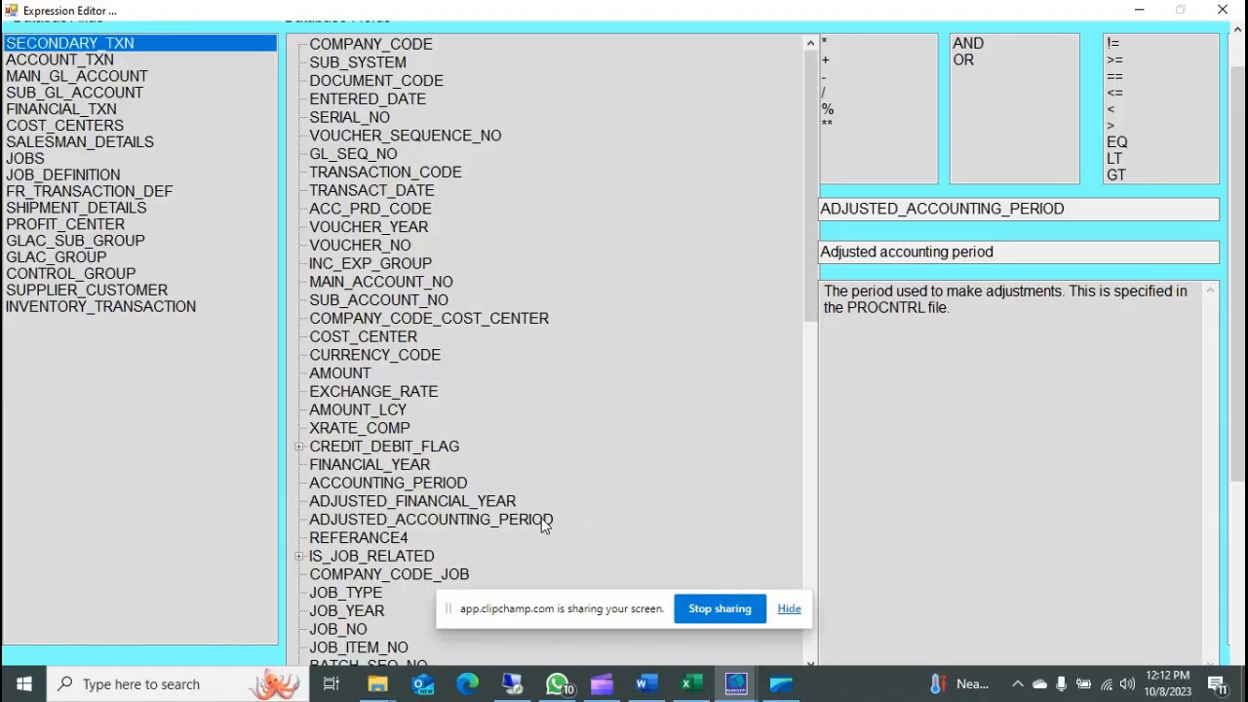
pyautogui.doubleClick(544, 522)
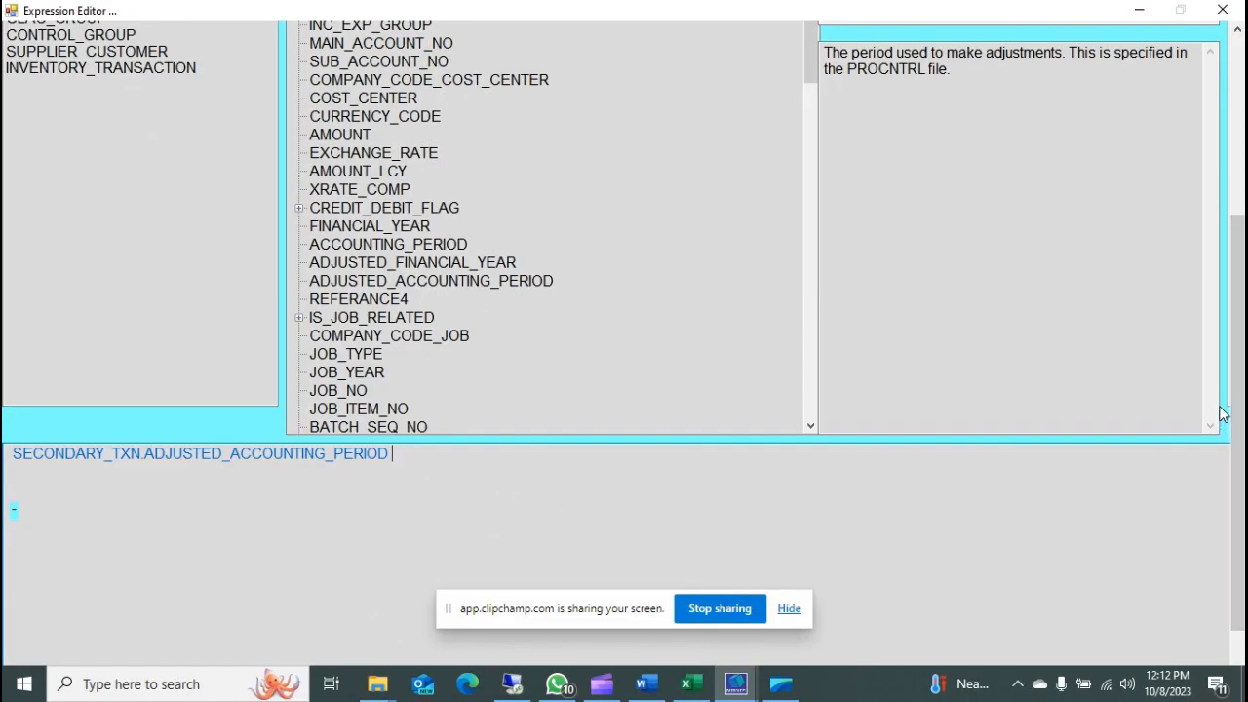
pyautogui.moveTo(1233, 392); pyautogui.dragTo(1235, 384)
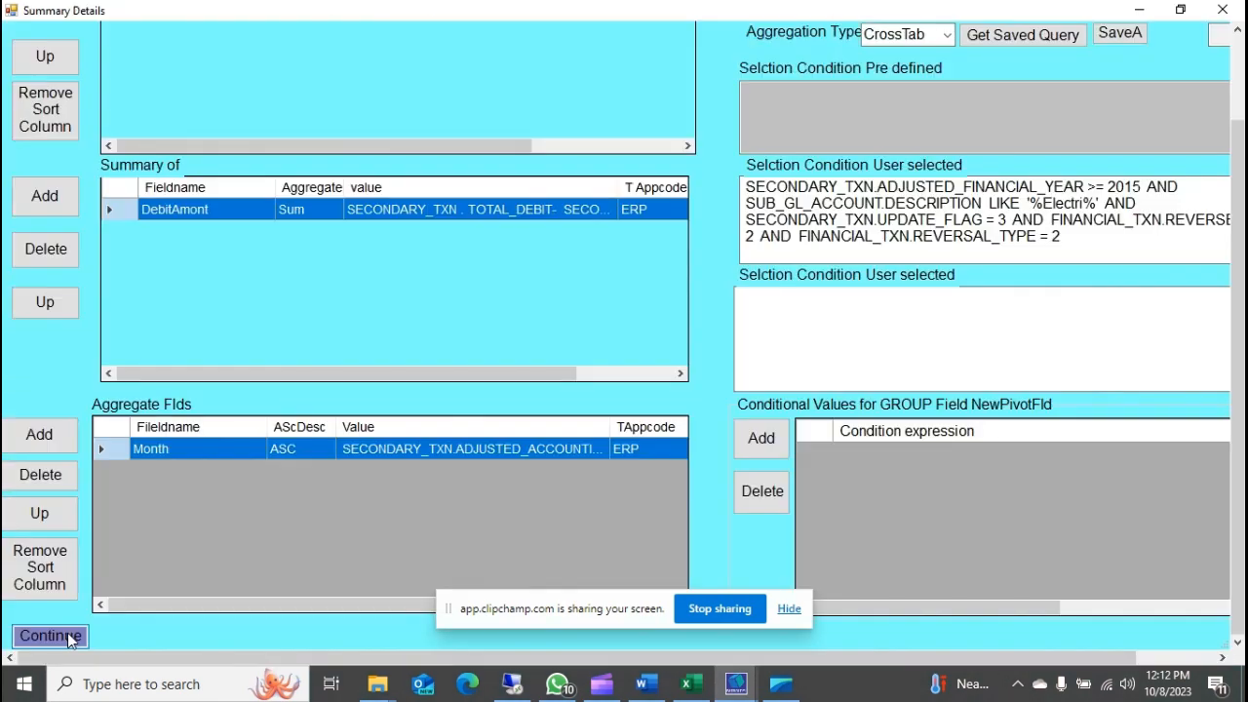
# Generate the cross-tab summary by year and month and export it to Excel.
pyautogui.click(69, 638)
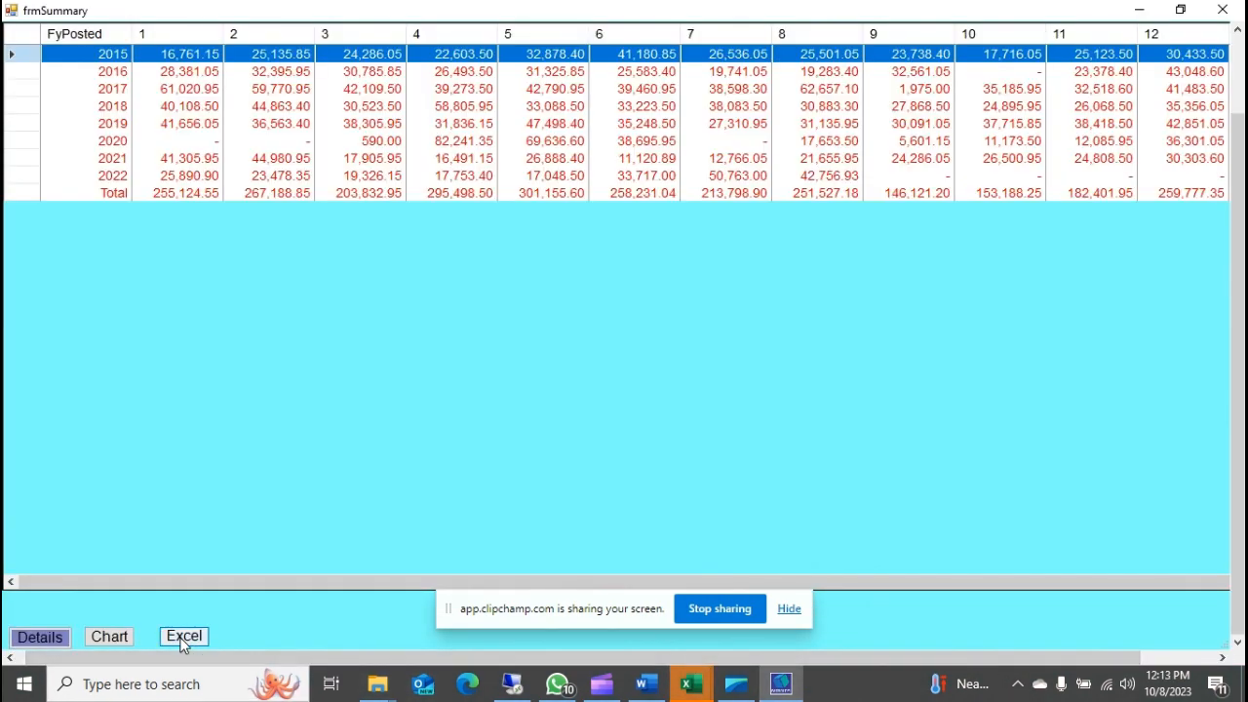
pyautogui.click(184, 636)
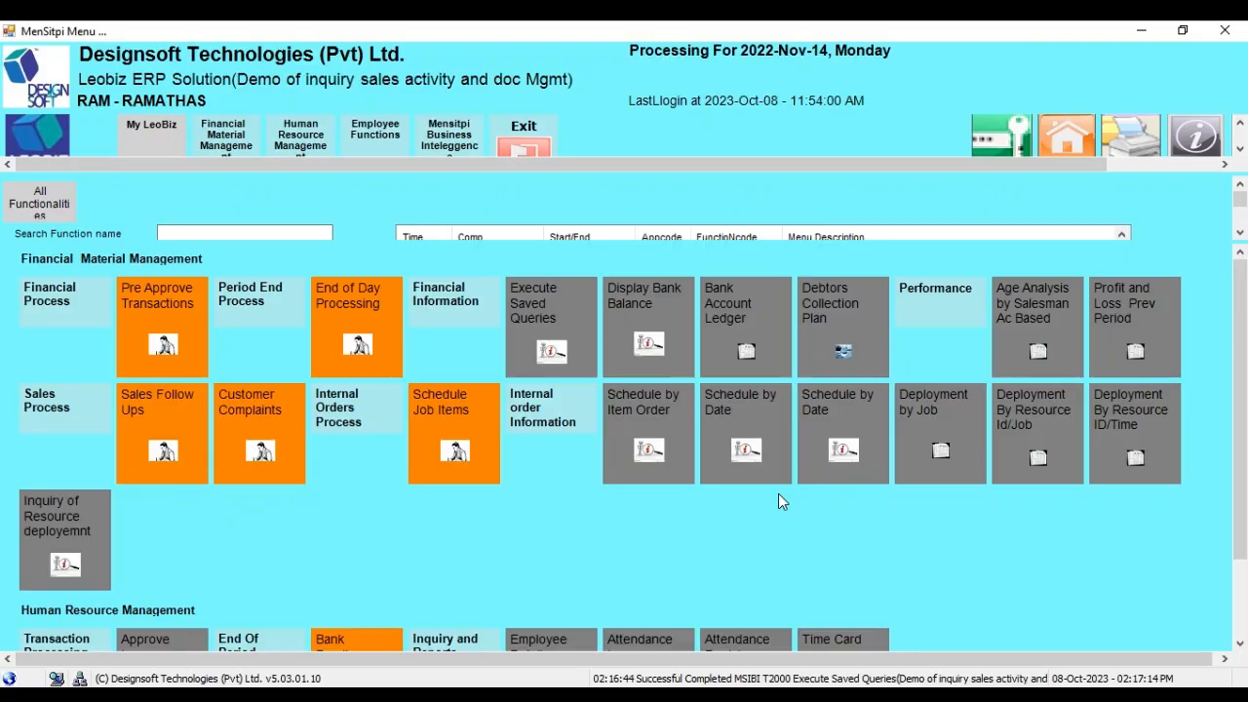
# Open the saved queries of the Profitability group and execute the Expense Analysis query.
pyautogui.click(517, 331)
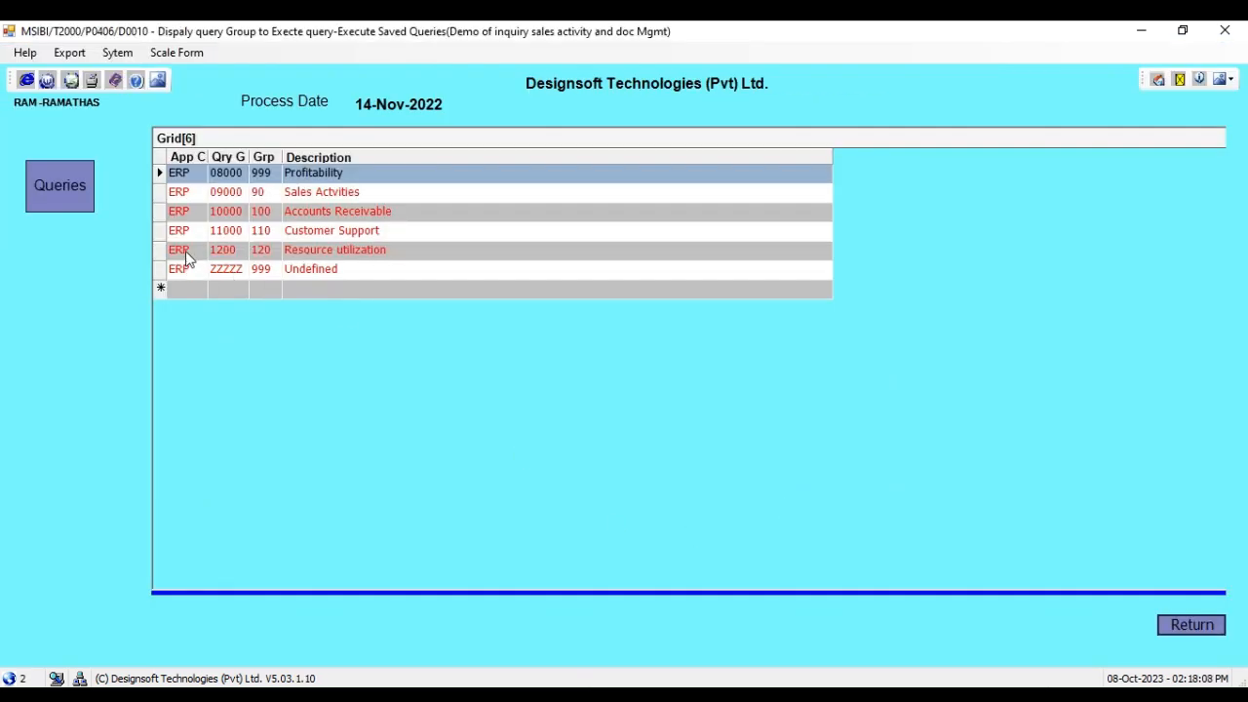
pyautogui.click(68, 198)
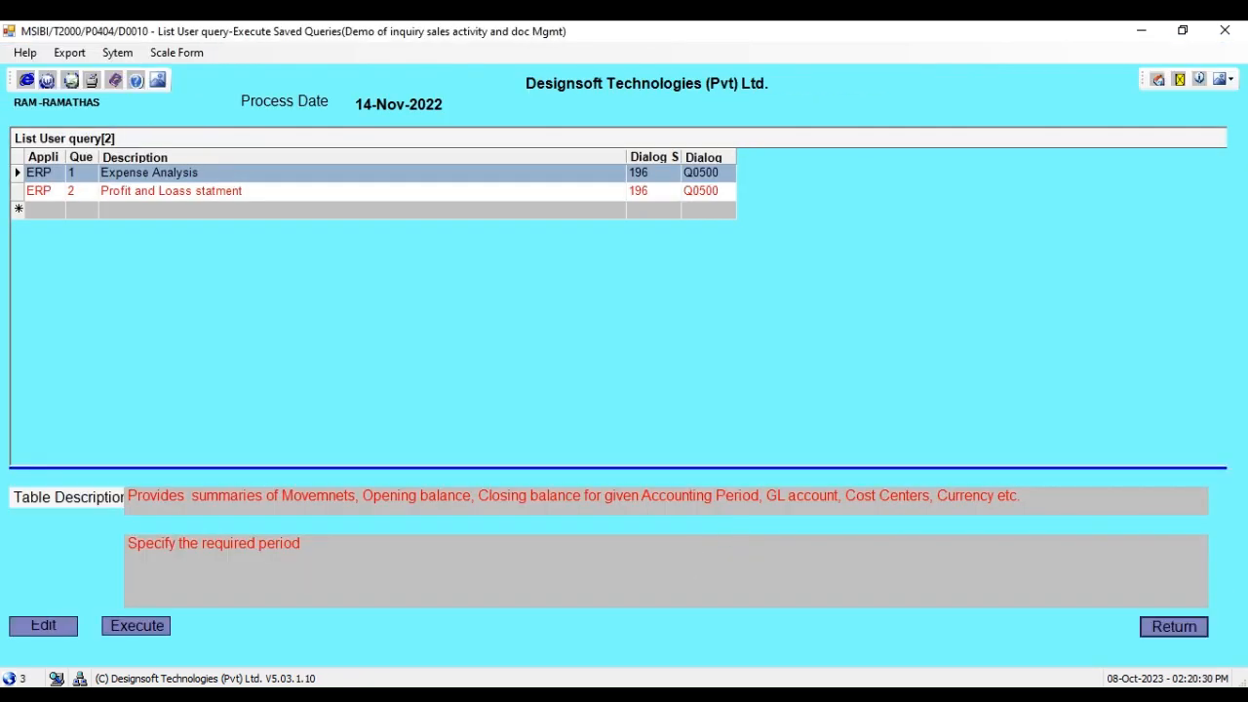
pyautogui.click(123, 632)
pyautogui.click(120, 634)
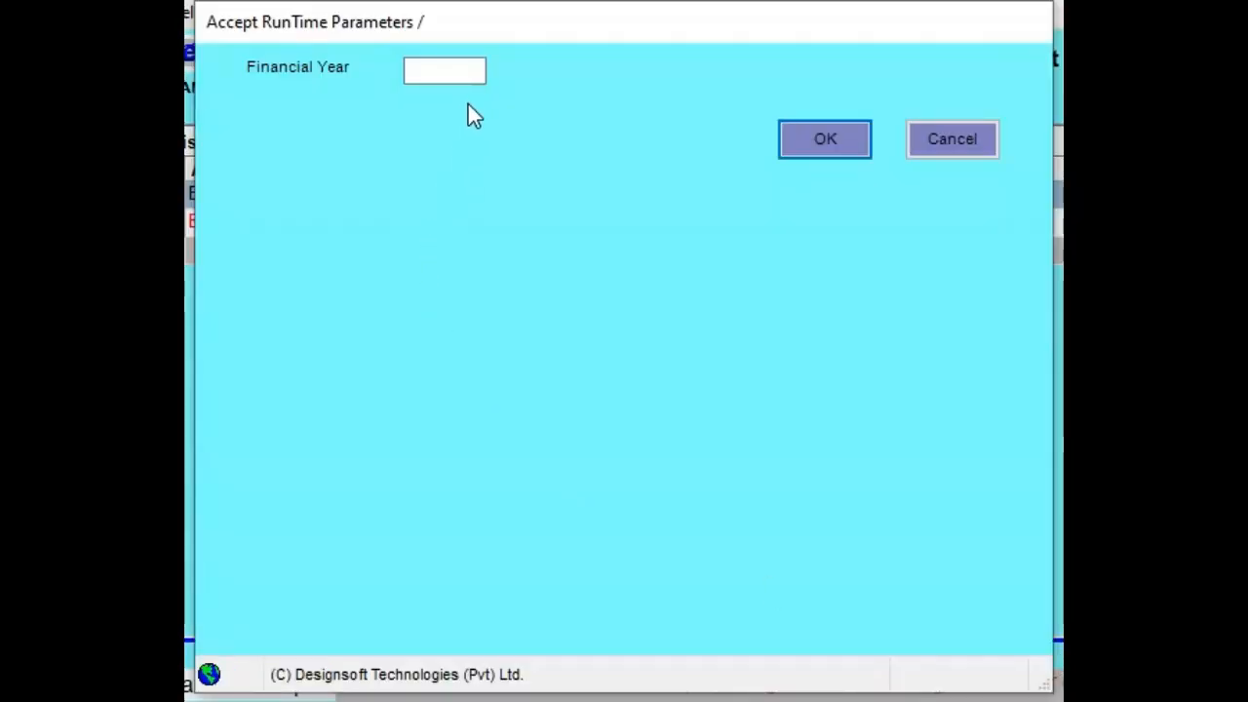
# Run the query for financial year 2022 and drill down into the Staff Cost total for period 3.
pyautogui.click(462, 74)
pyautogui.write('2022')
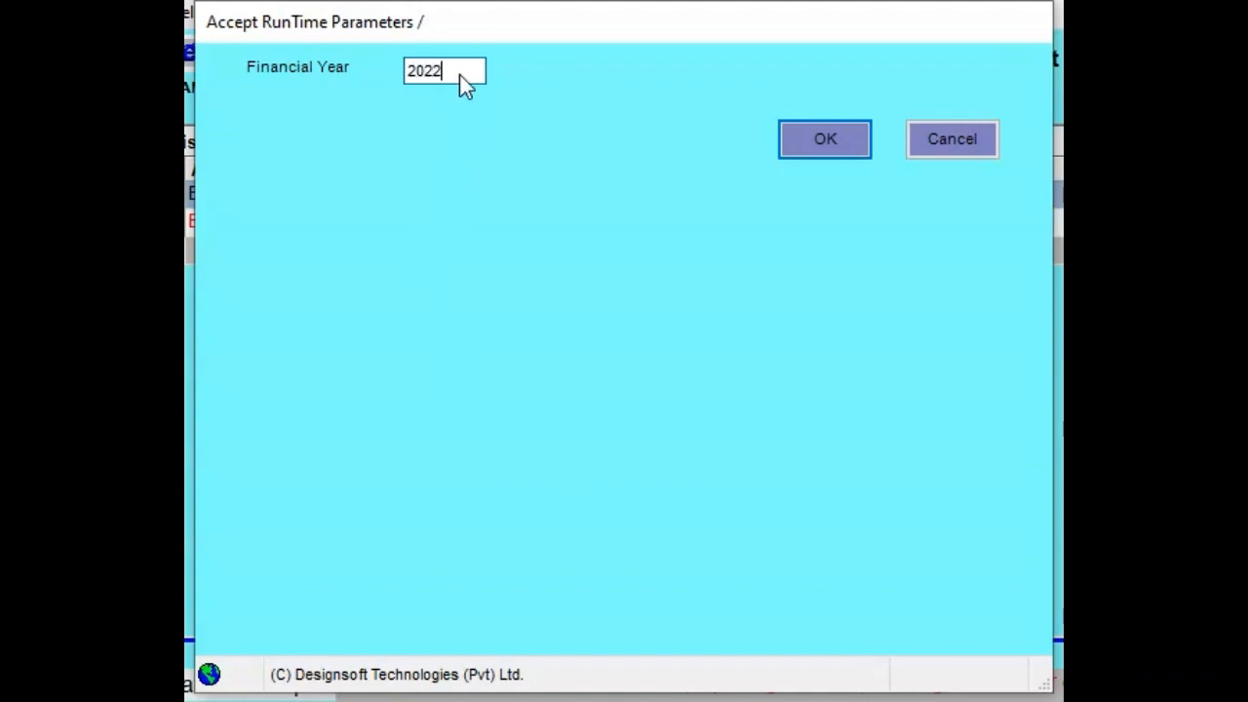
pyautogui.press('Return')
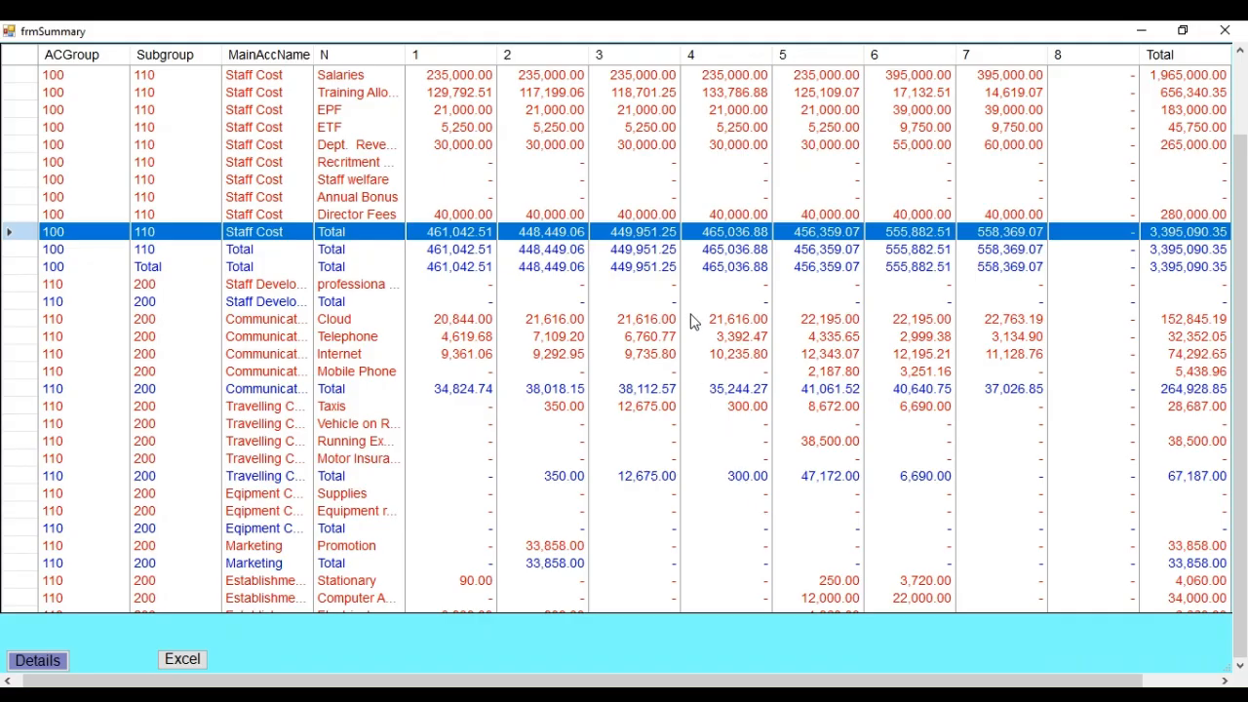
pyautogui.doubleClick(643, 239)
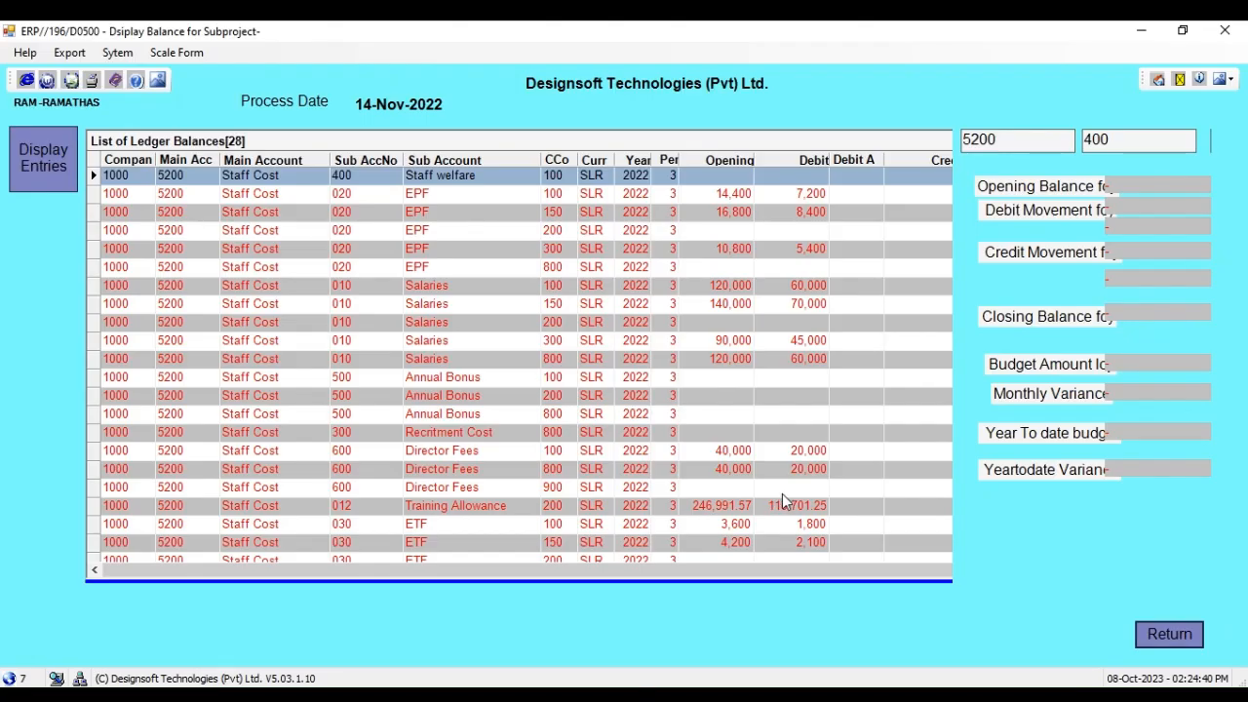